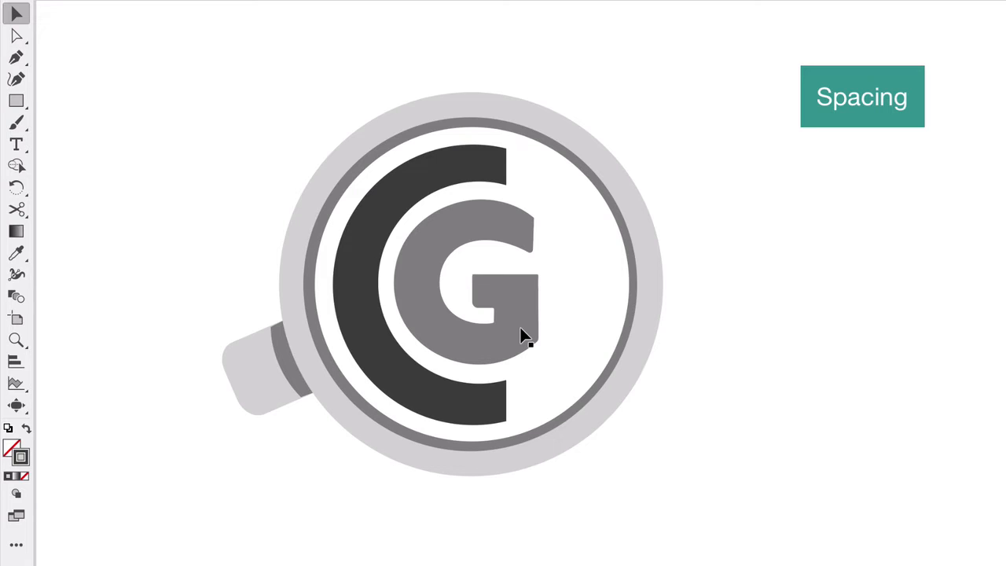
Recolor the letter G, the mug's inner ring and the handle band to the lighter gray B2B2B2.
scroll(518, 323, down, 2)
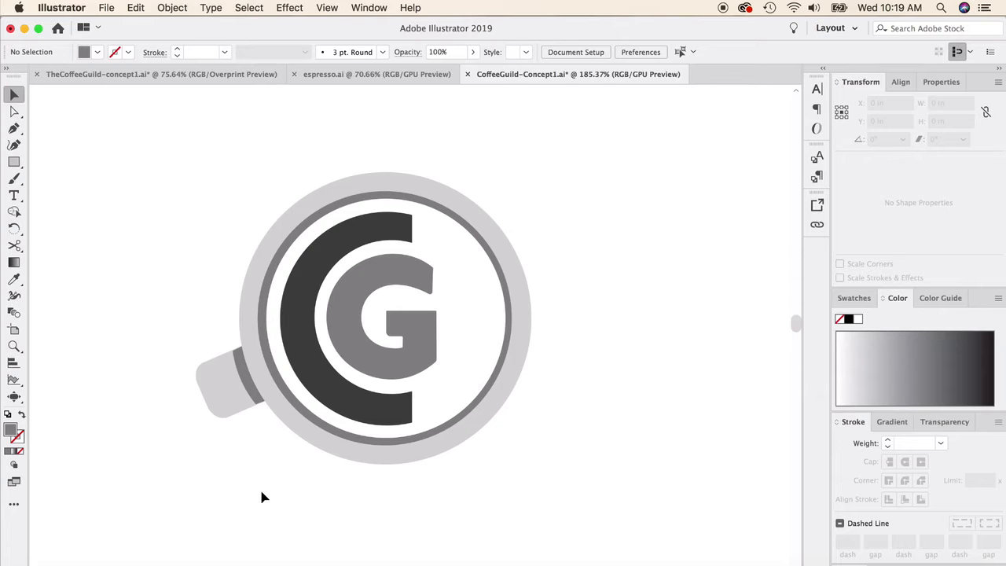
scroll(262, 494, down, 2)
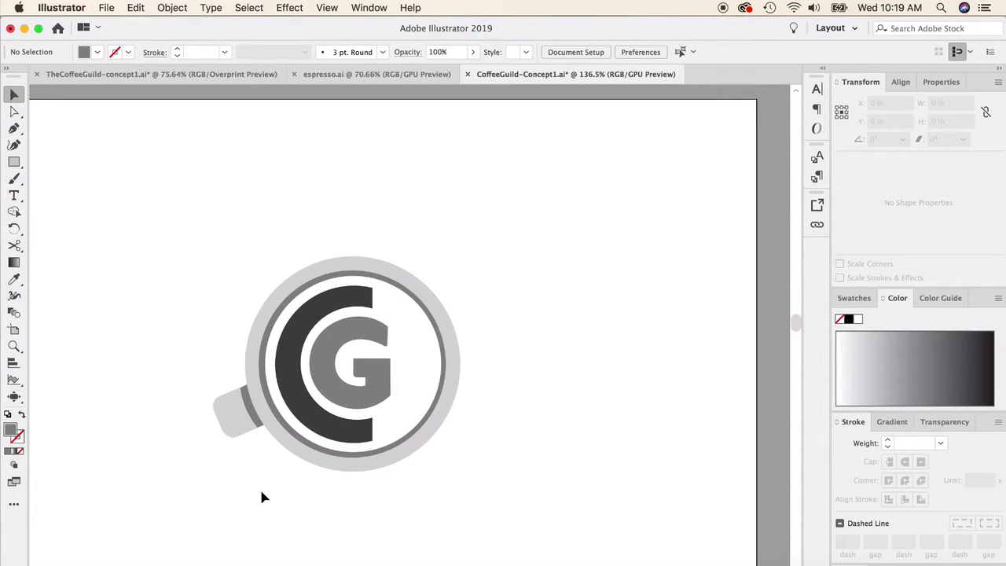
click(303, 375)
shift+click(330, 375)
shift+click(251, 402)
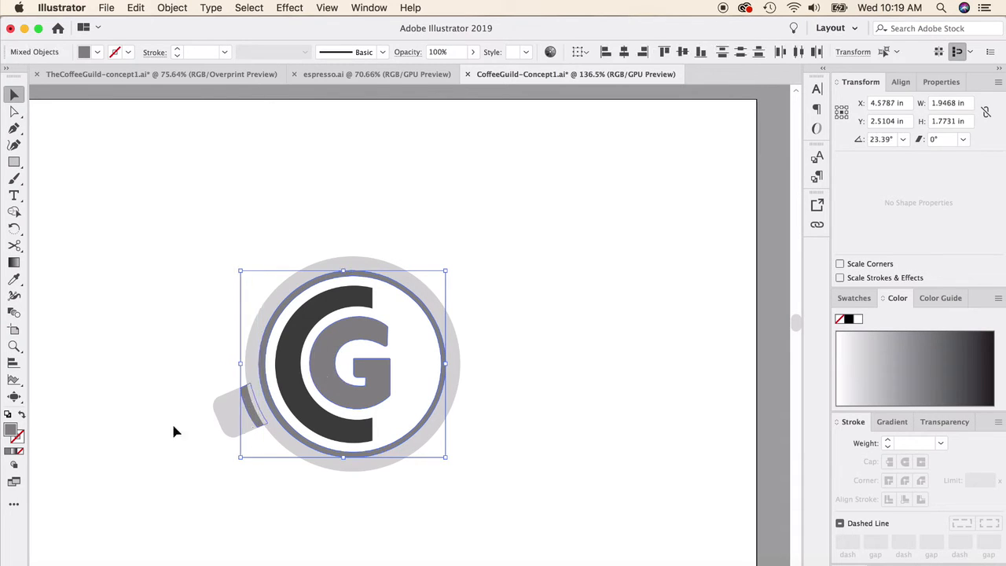
double_click(11, 432)
click(467, 395)
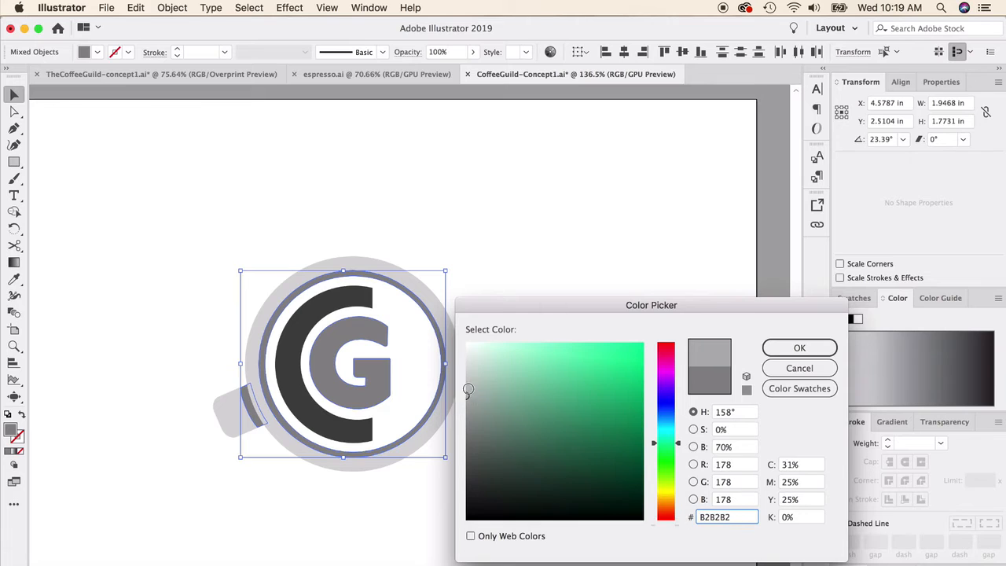
click(815, 357)
click(638, 293)
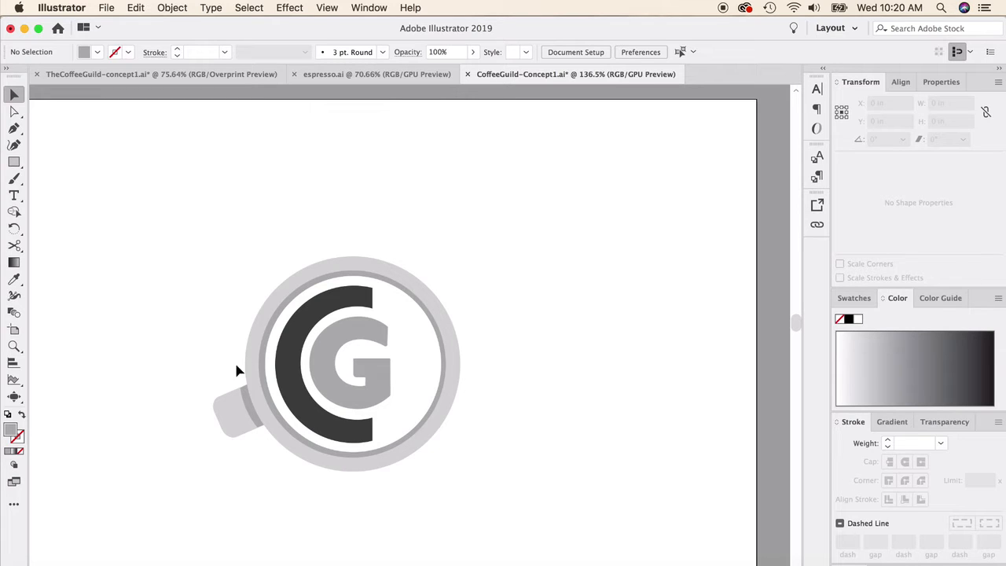
Draw a circle about as wide as the mug with the Ellipse tool and swap its fill for a gray 1 pt outline.
scroll(248, 291, left, 10)
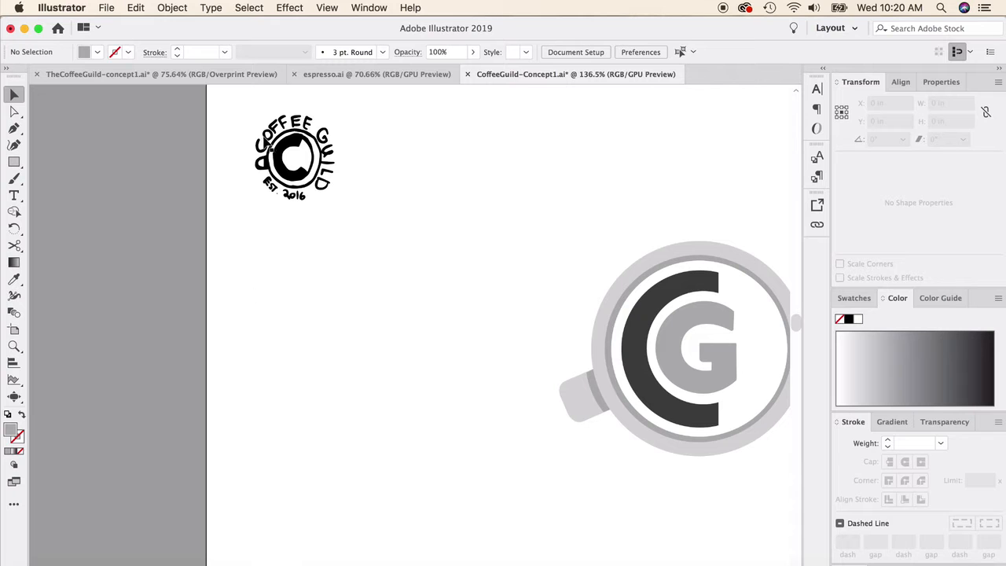
scroll(401, 246, right, 7)
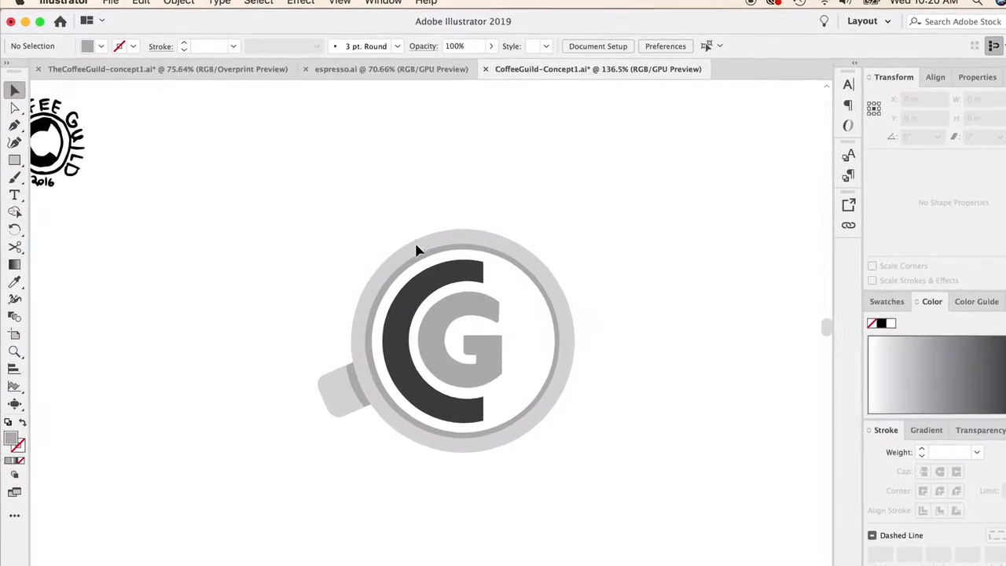
click(14, 160)
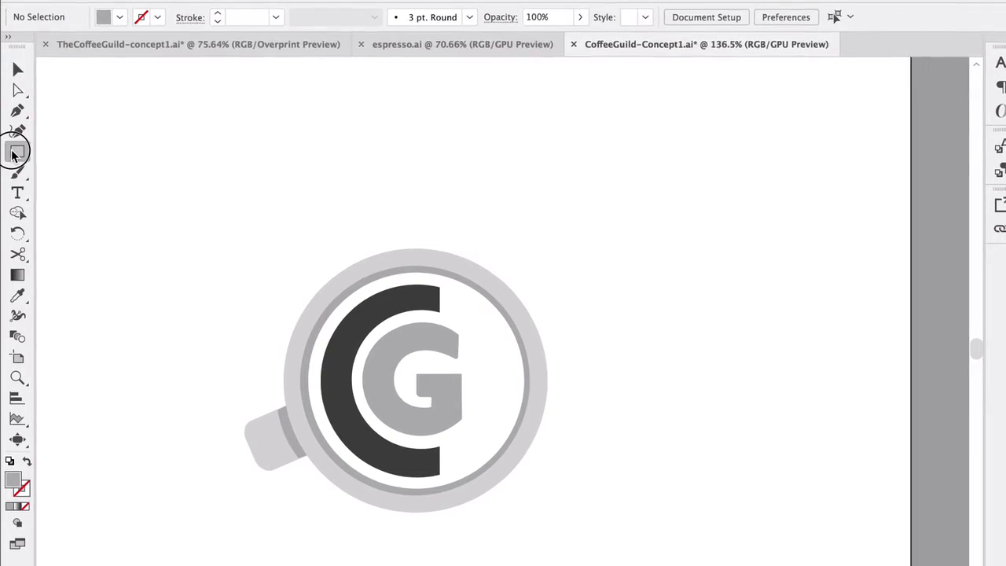
click(94, 170)
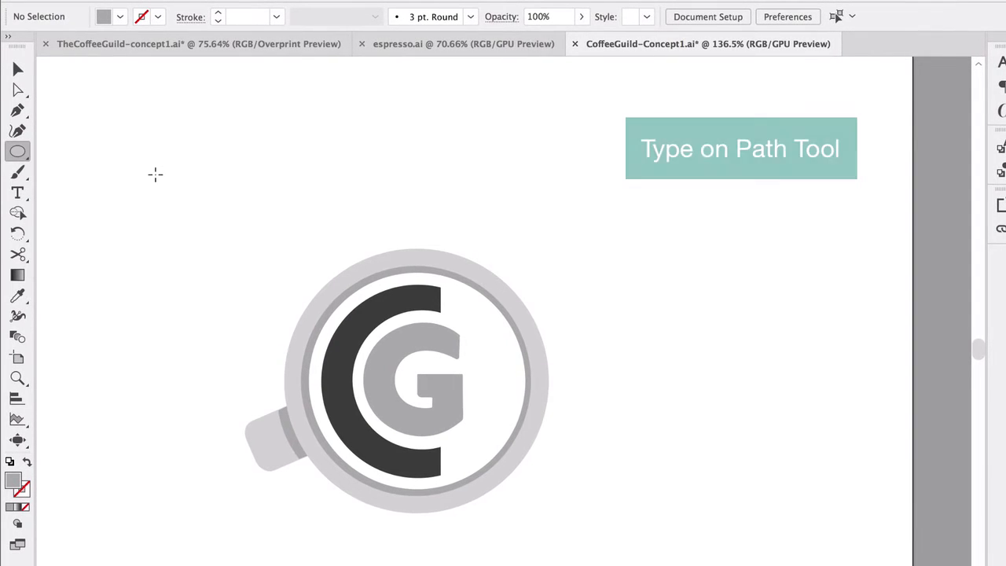
mouse_move(175, 166)
mouse_down()
mouse_move(415, 373)
mouse_move(448, 433)
mouse_up()
key(v)
click(27, 461)
Move the outlined circle over the mug, enlarge it slightly beyond the rim and center it on the mug.
drag(439, 253, 526, 293)
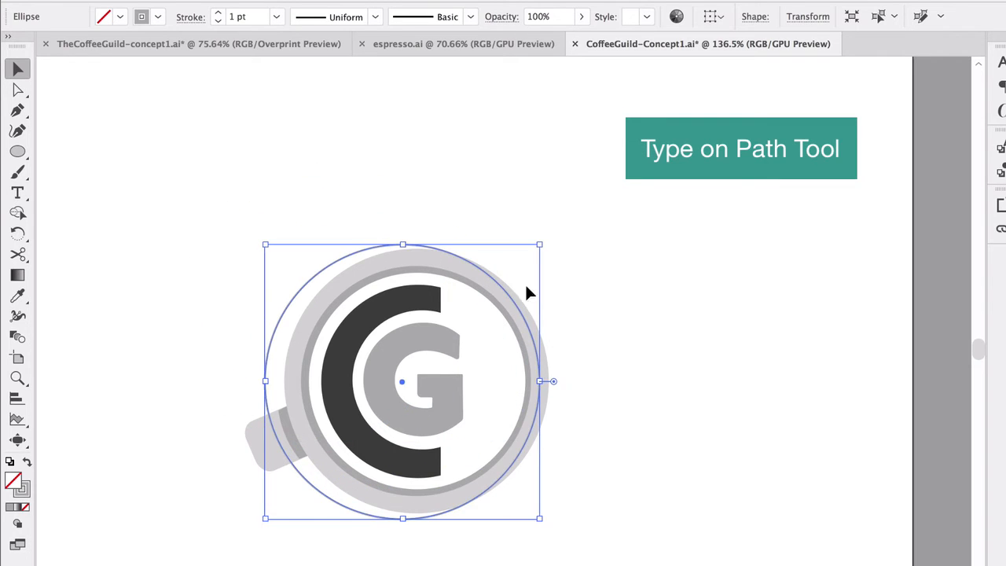
drag(537, 249, 571, 215)
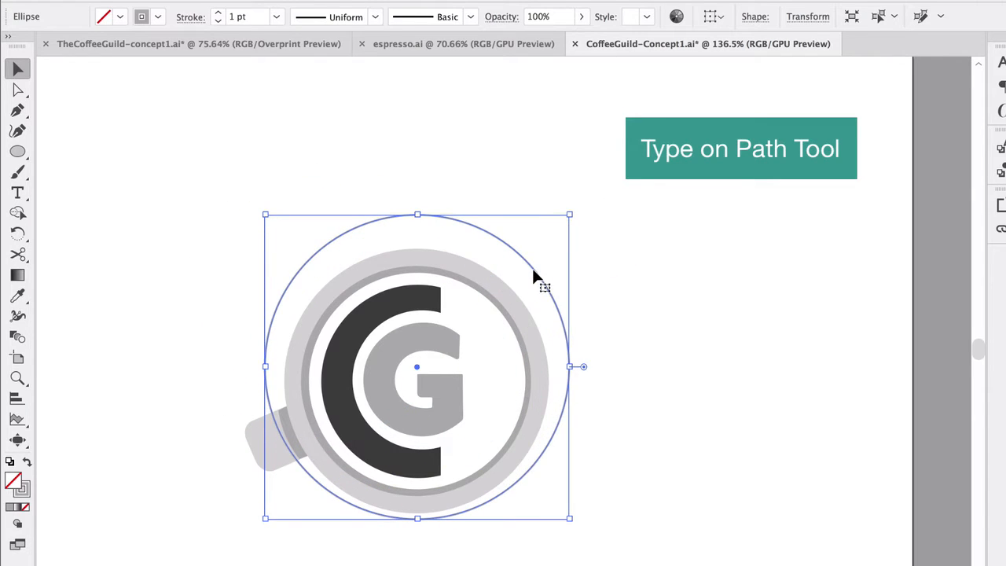
drag(533, 268, 533, 282)
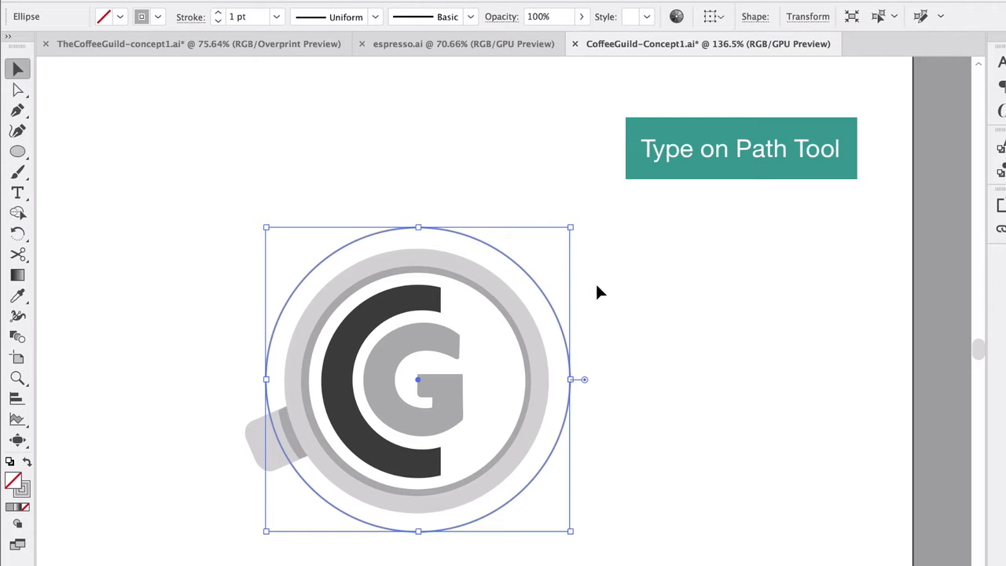
Place type on the circle's path starting at its left side, replacing the placeholder text with "Coffee Guide".
drag(18, 192, 122, 220)
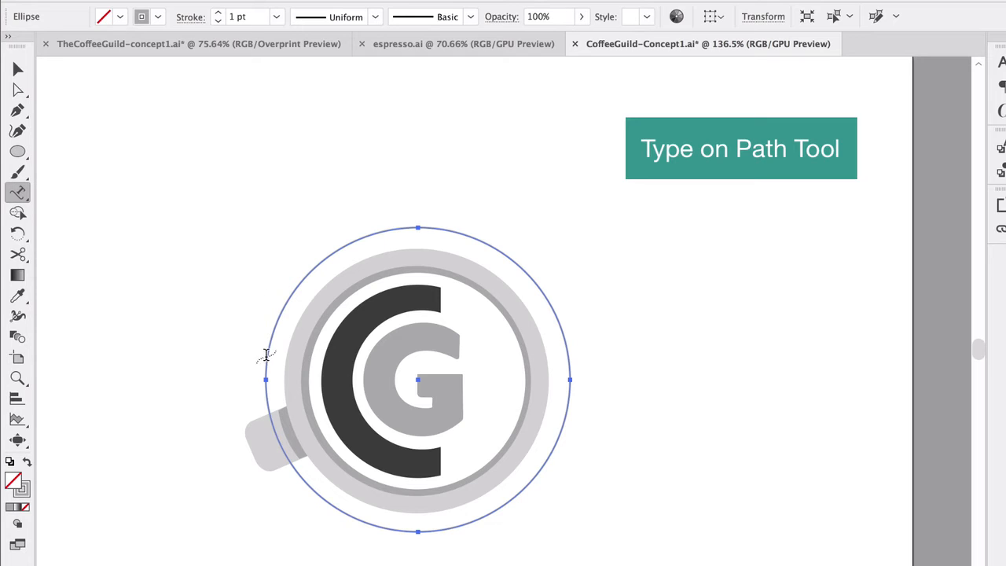
click(265, 364)
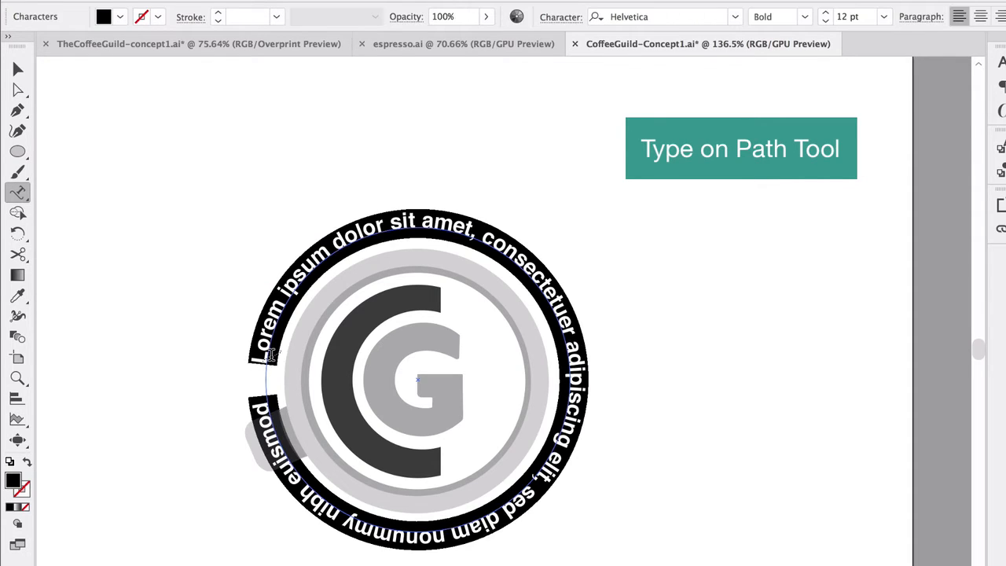
key(BackSpace)
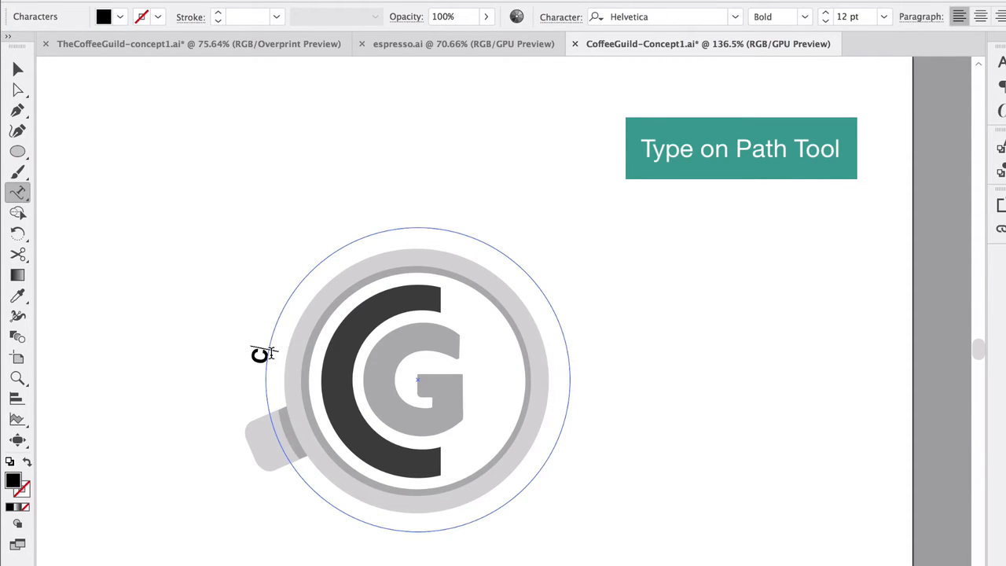
text(Coo)
key(BackSpace)
text(ffee G)
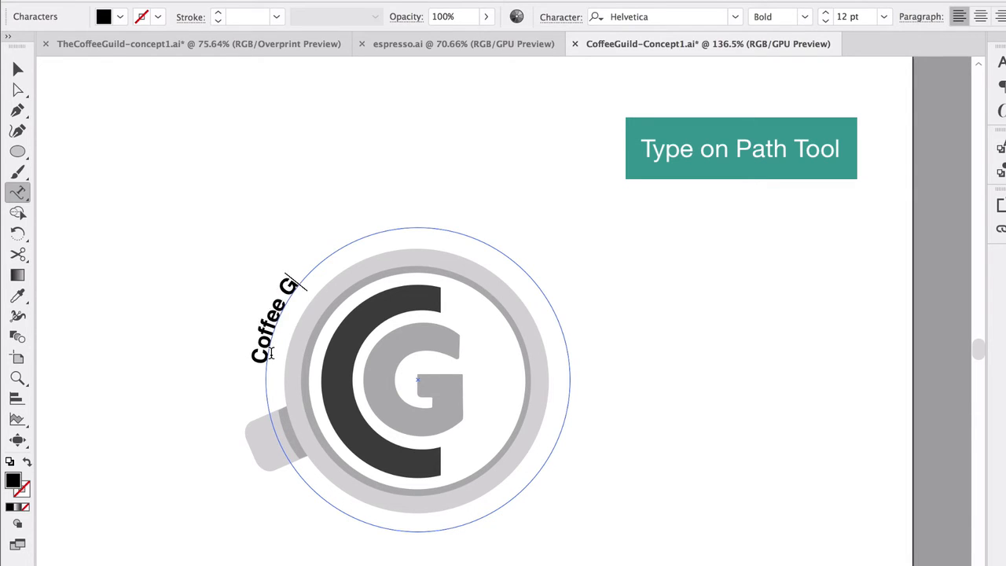
text(uide)
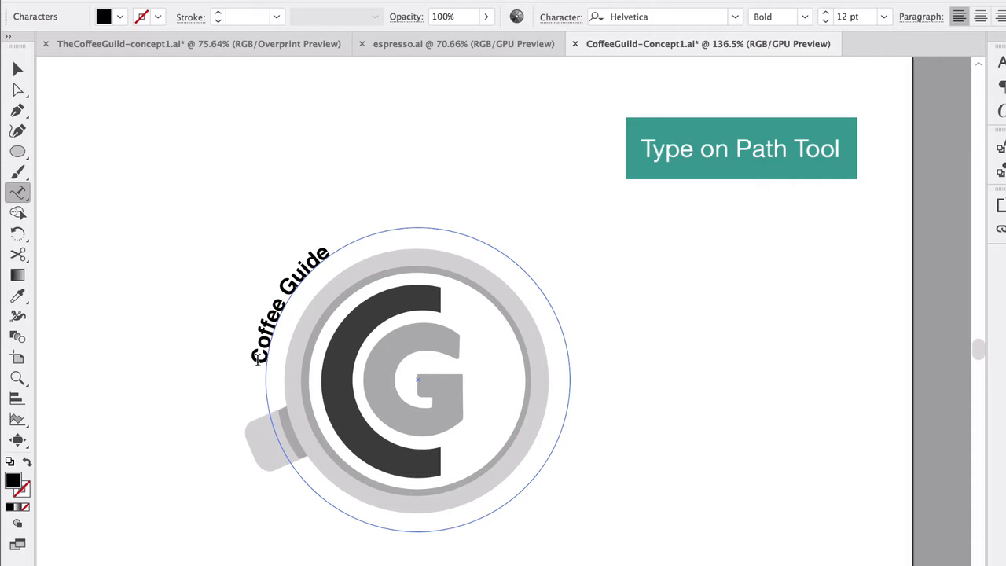
Insert "The" before the curved text and replace "Guide" with "Guild".
click(257, 358)
text(The)
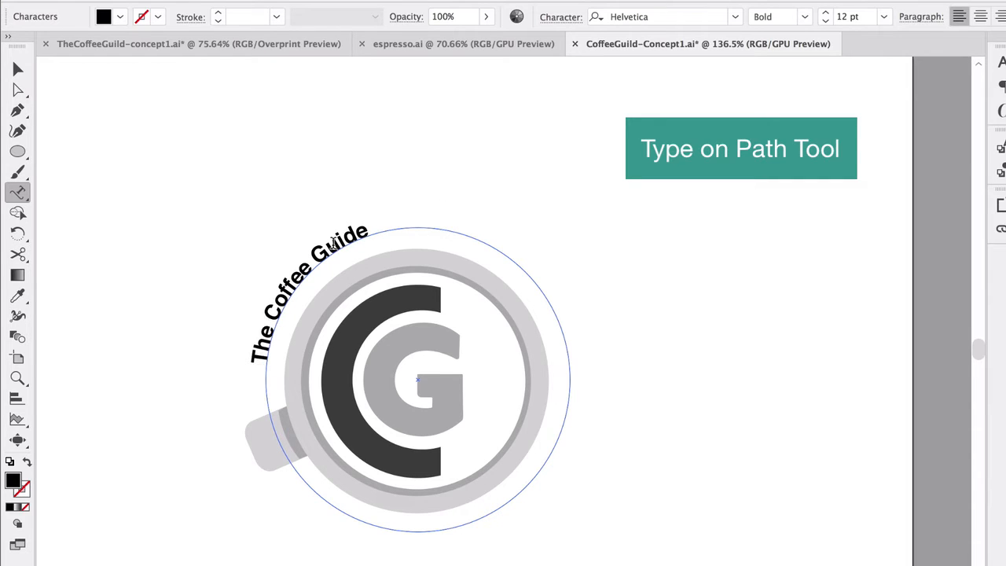
double_click(333, 245)
text(Guild)
Set the font size of the whole curved text "The Coffee Guild" to 24 pt.
drag(363, 235, 251, 360)
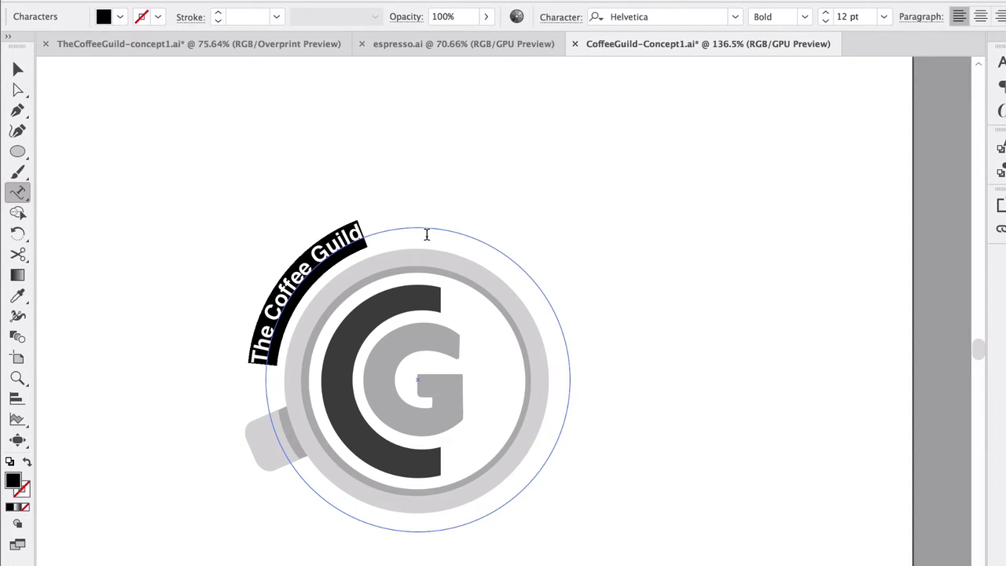
key(ctrl+shift+period)
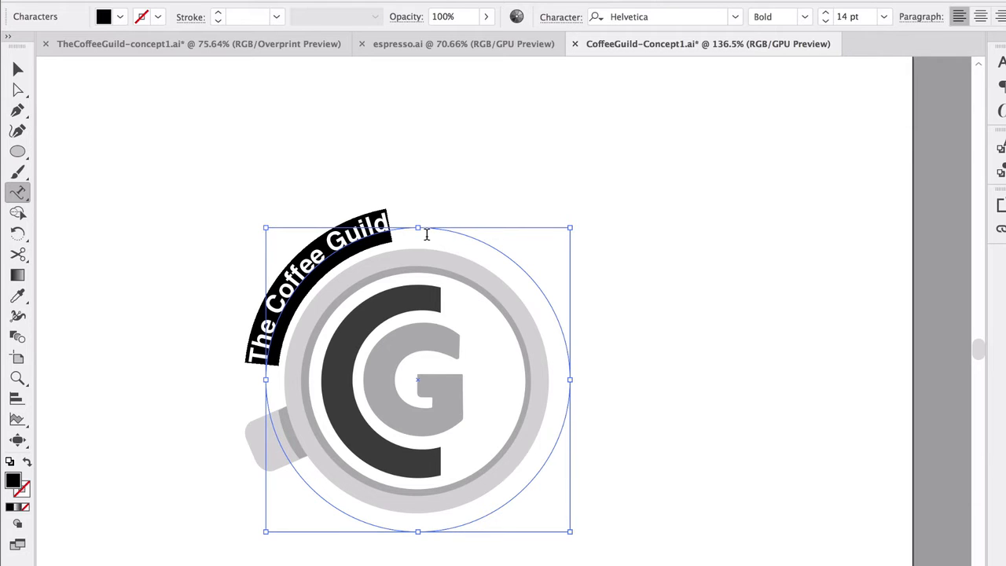
key(super+shift+comma)
key(super+shift+comma)
key(super+shift+period)
key(super+shift+period)
key(super+shift+period)
key(super+shift+comma)
key(super+shift+comma)
key(super+shift+comma)
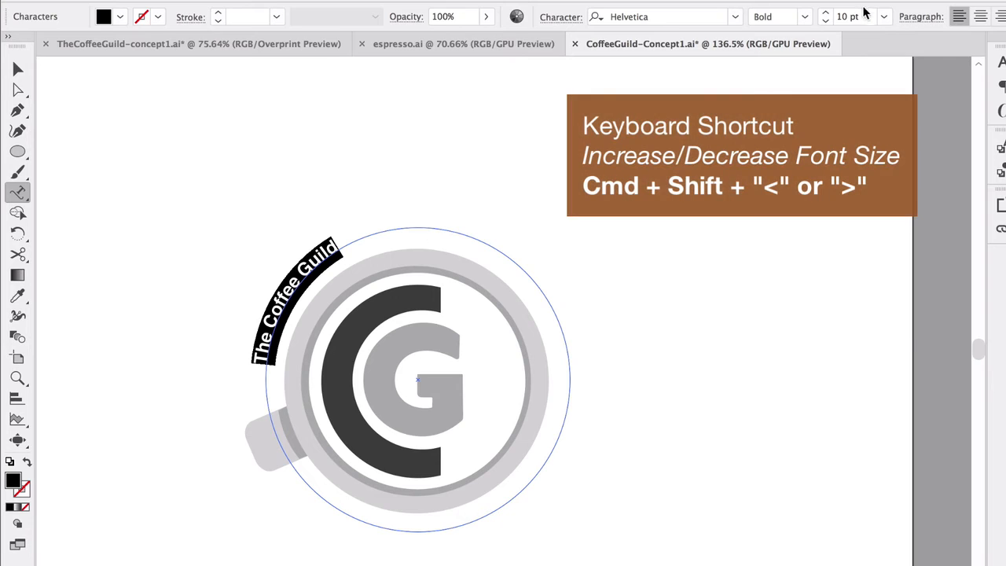
click(883, 16)
key(super)
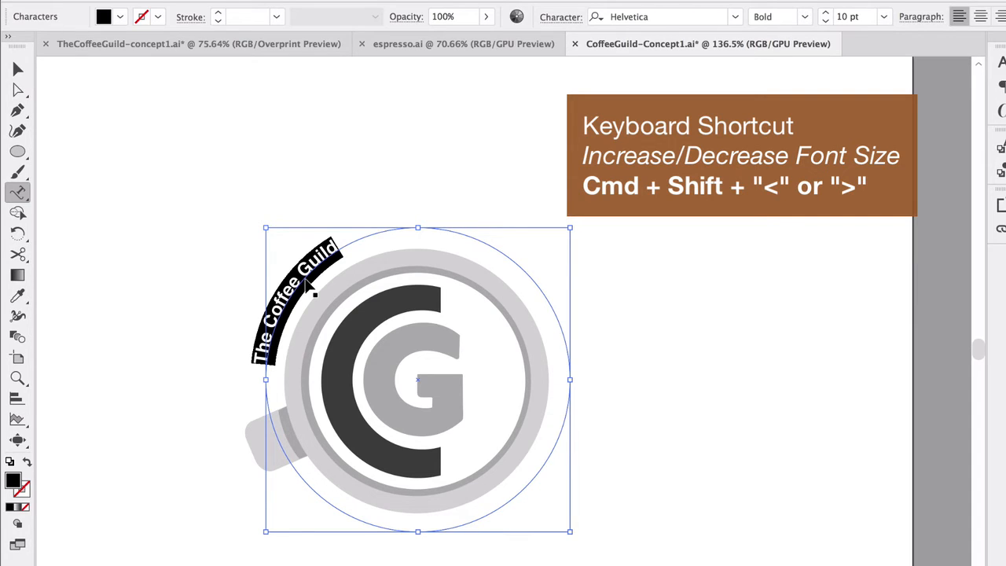
key(super+shift+comma)
key(super+shift+comma)
key(super+shift+comma)
key(super+shift+comma)
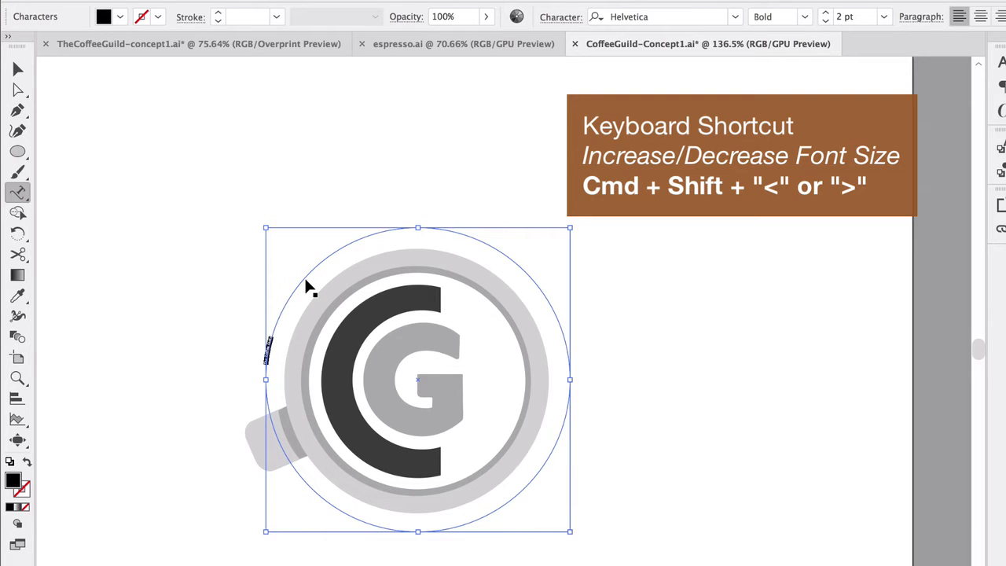
key(super+shift+period)
key(super+shift+period)
key(super+shift+period)
key(super+shift+period)
key(super+shift+period)
key(super+shift+period)
key(super+shift+period)
key(super+shift+period)
key(super+shift+period)
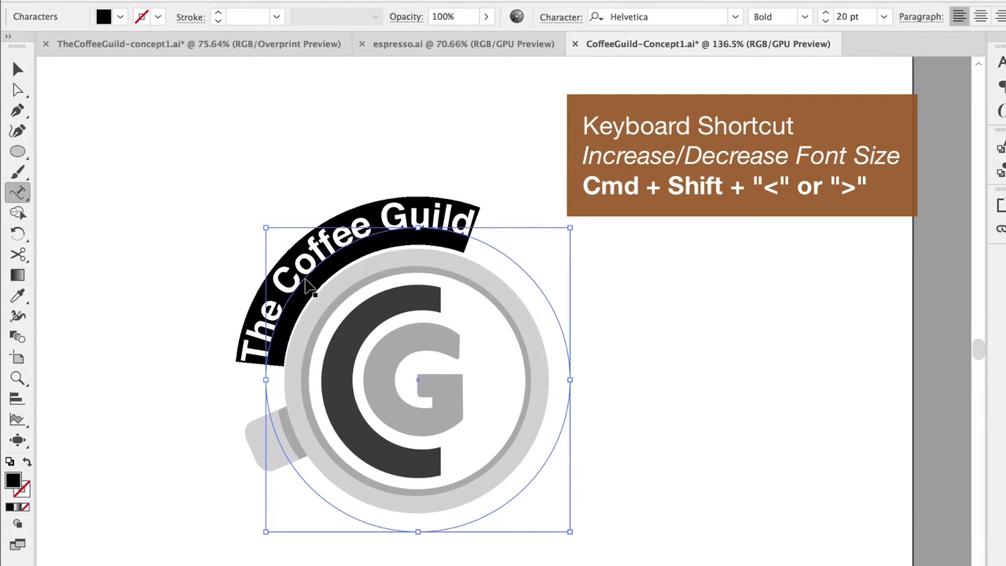
key(super+shift+period)
key(super+shift+period)
key(super+shift+a)
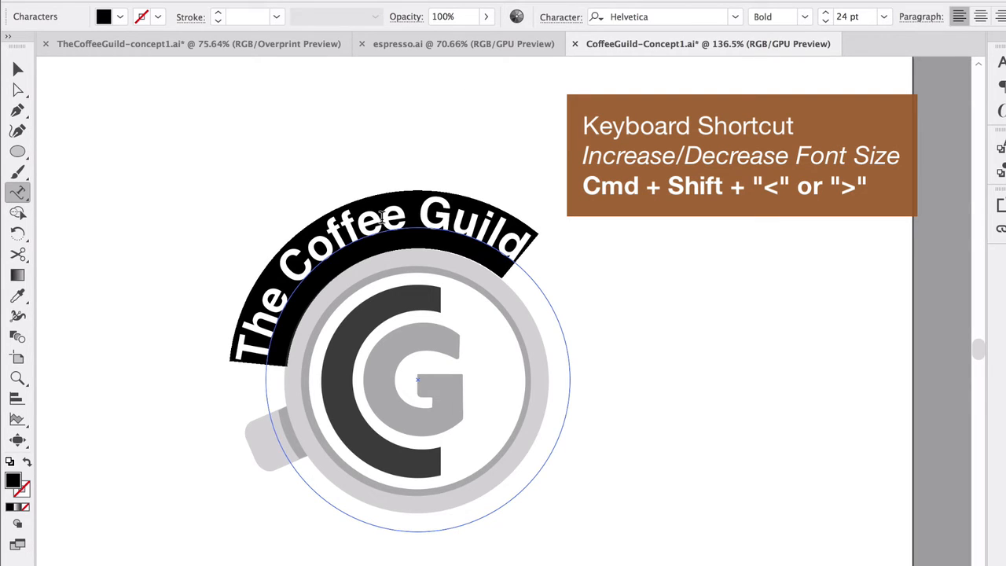
key(Escape)
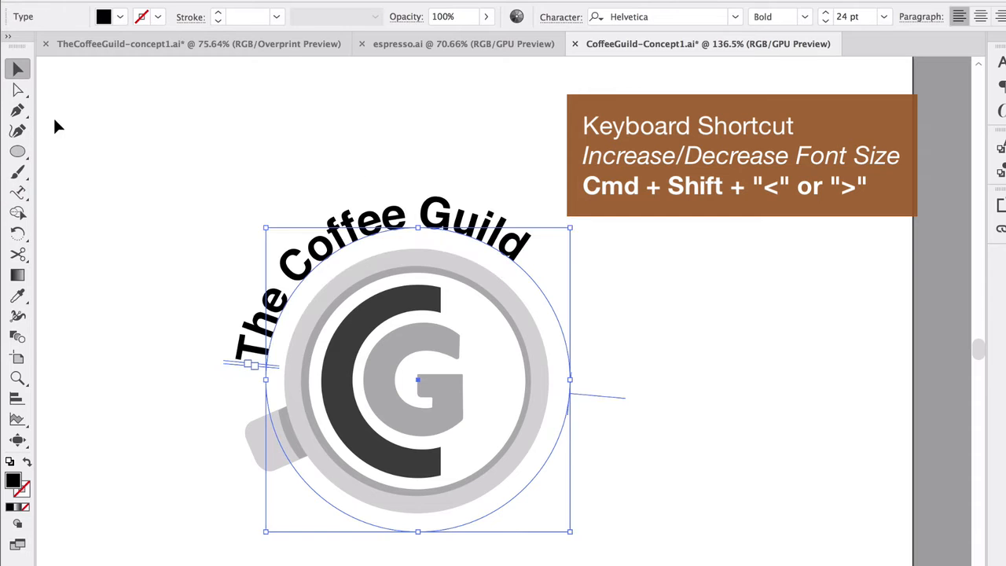
Set the tracking of the curved text around the mug to 200.
click(55, 125)
click(333, 247)
click(563, 19)
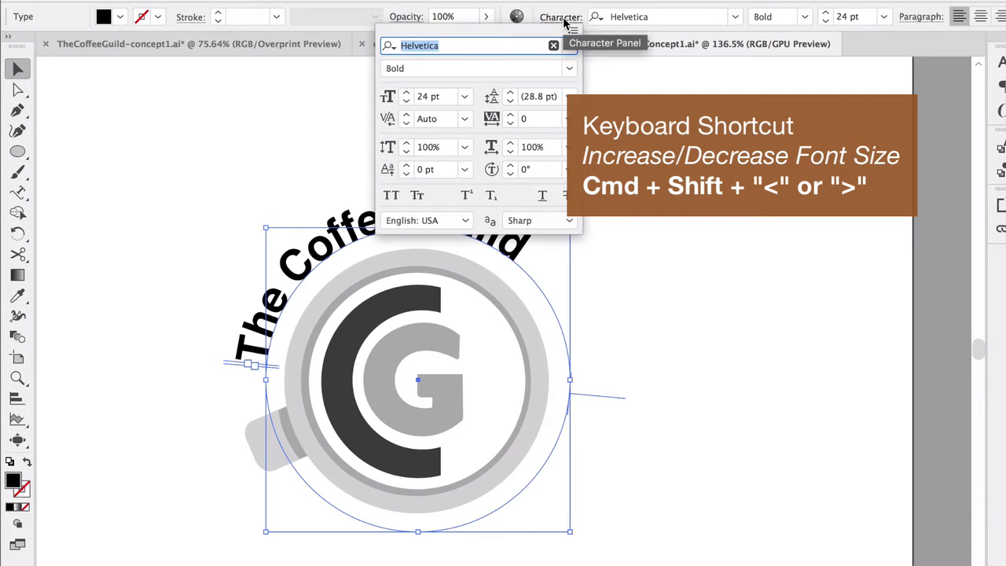
click(567, 118)
click(589, 393)
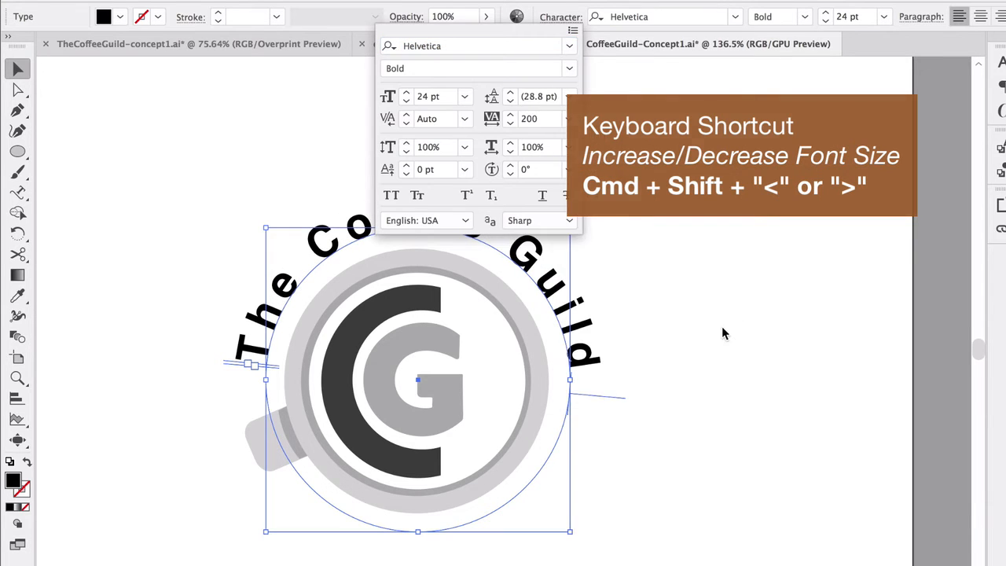
click(721, 326)
click(721, 326)
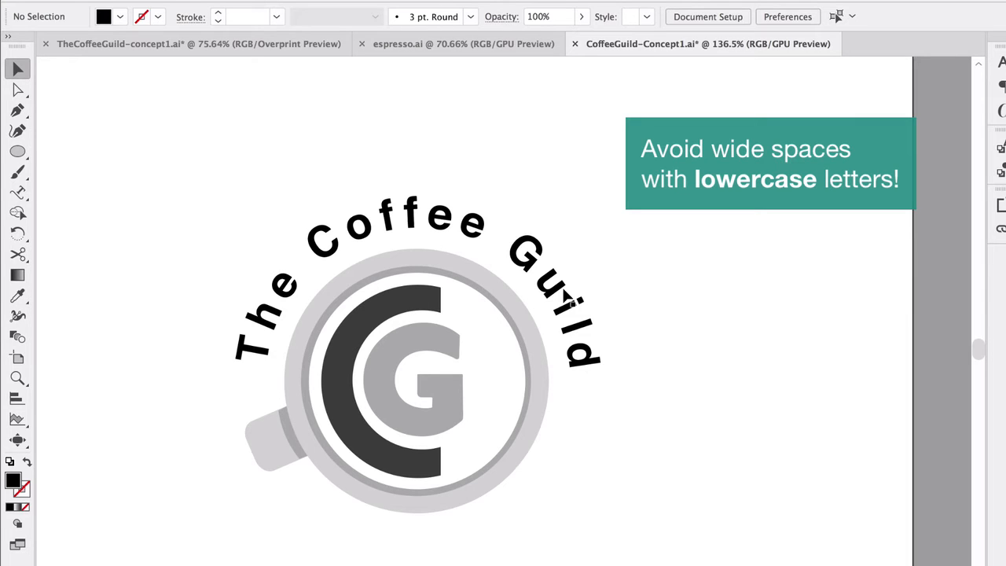
Apply All Caps to the curved text "The Coffee Guild".
click(565, 295)
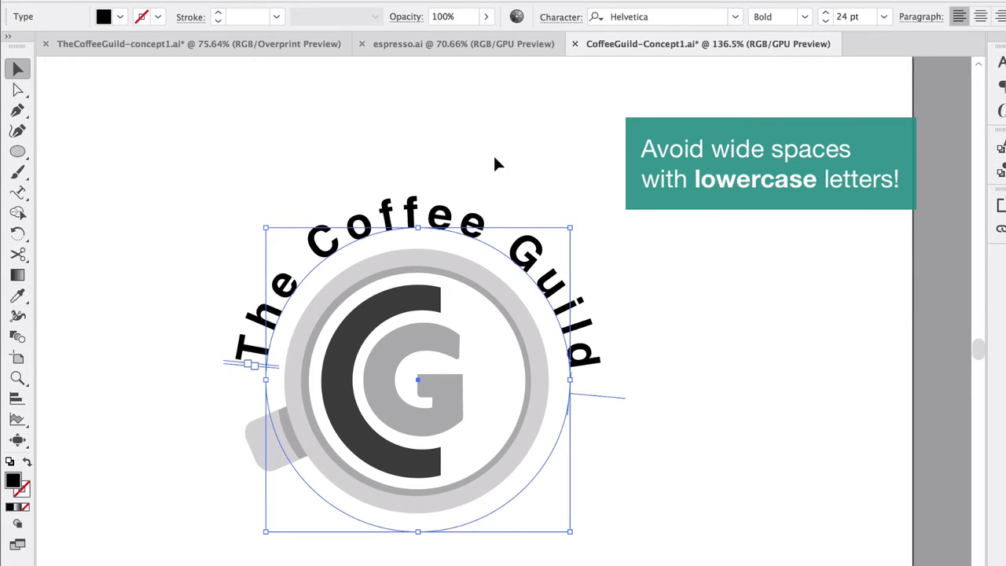
click(546, 17)
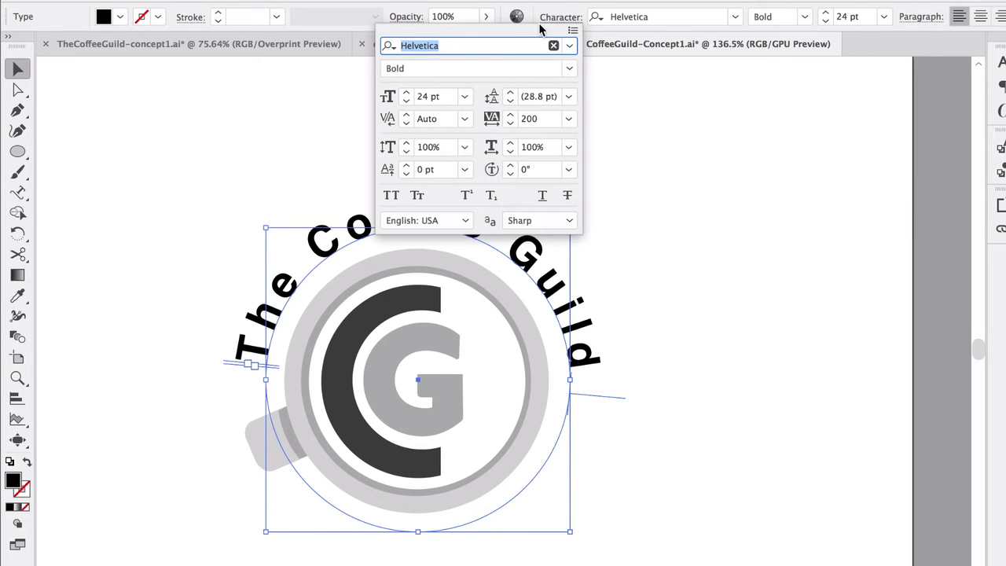
click(572, 30)
click(611, 98)
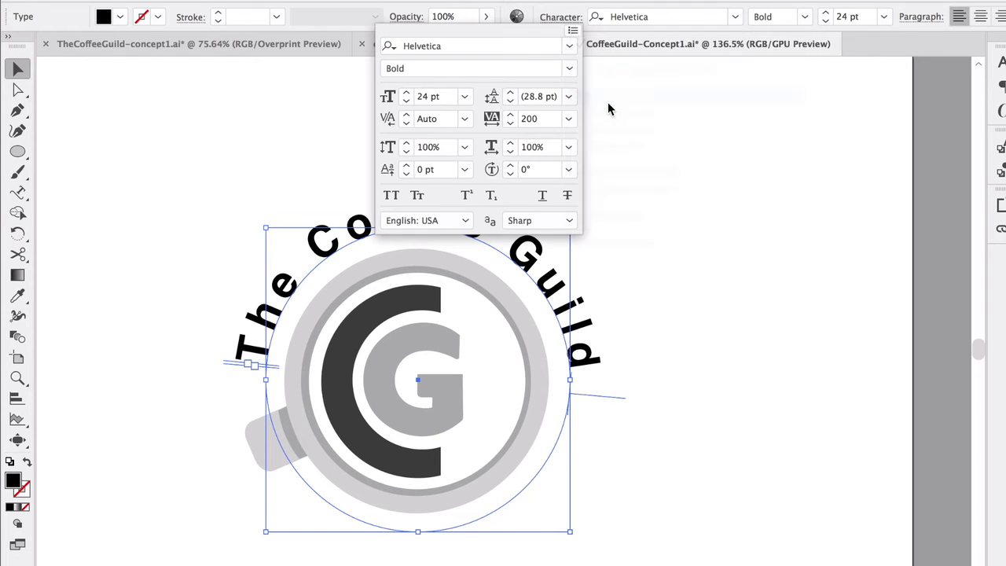
click(699, 159)
click(510, 217)
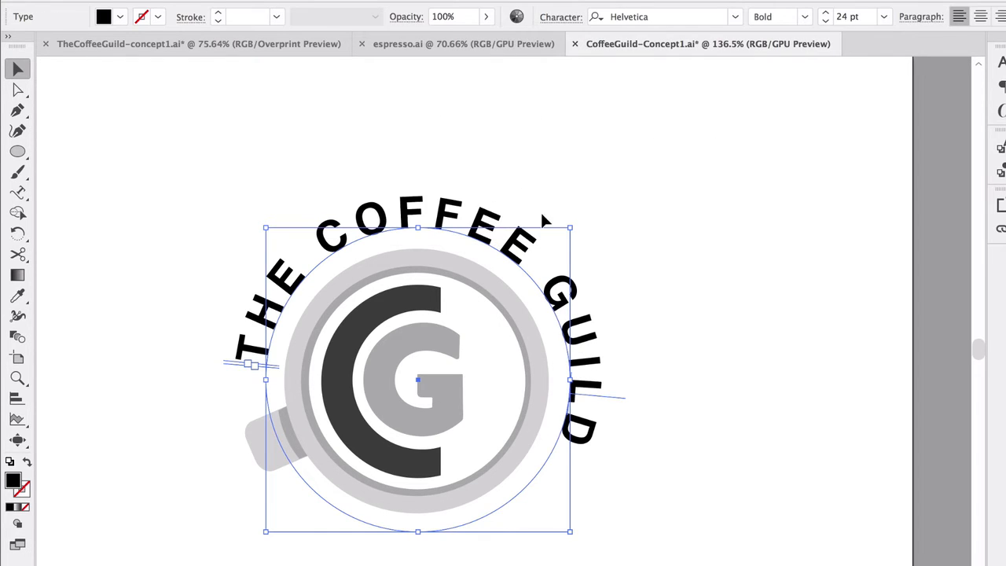
Rotate the curved text slightly counterclockwise so it arches more evenly over the mug.
drag(576, 217, 539, 196)
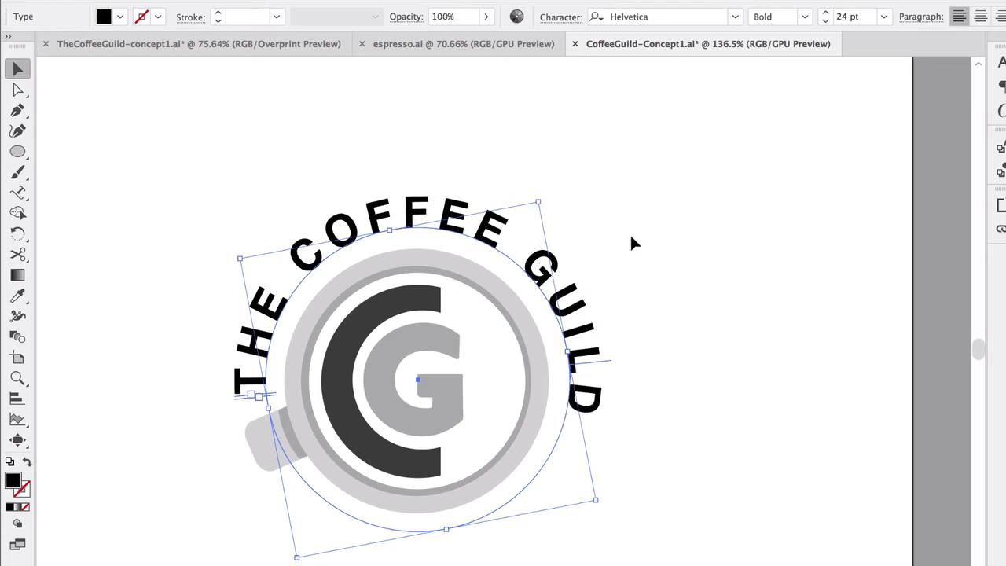
click(698, 381)
click(552, 271)
scroll(542, 353, down, 3)
click(715, 385)
scroll(532, 434, down, 2)
click(430, 133)
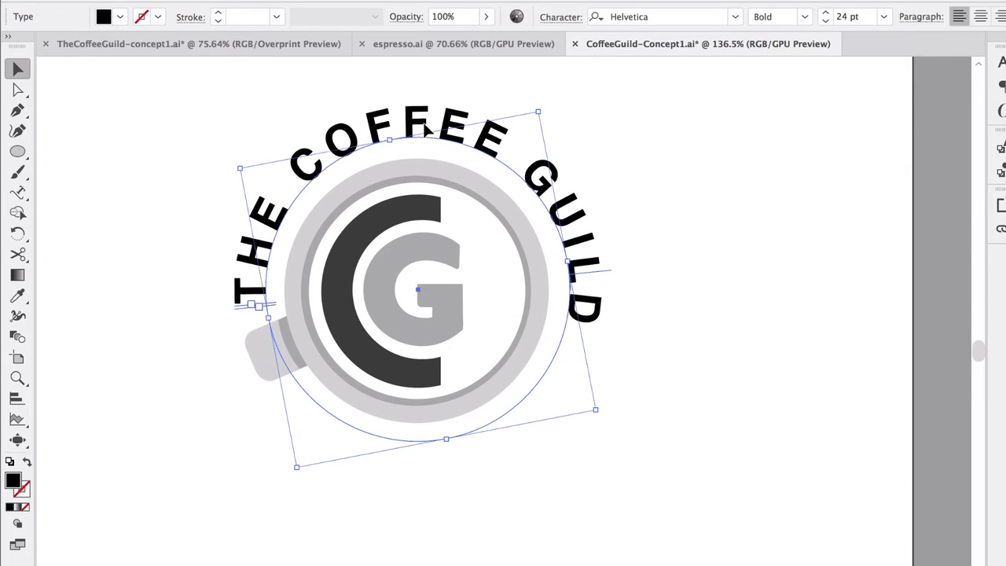
Duplicate the curved company name and place the copy in the empty area below the mug.
drag(461, 148, 585, 355)
scroll(588, 350, down, 3)
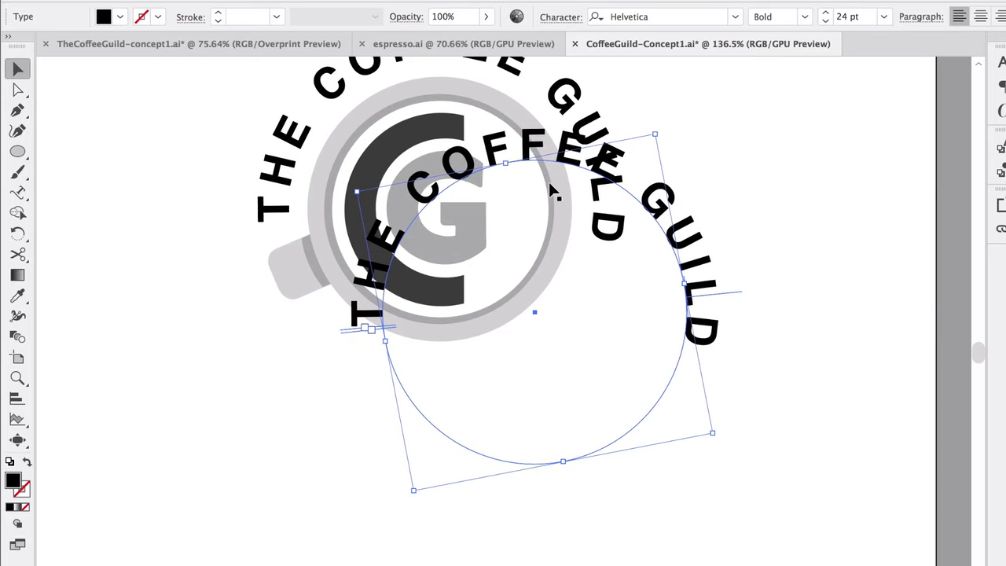
drag(503, 236, 446, 464)
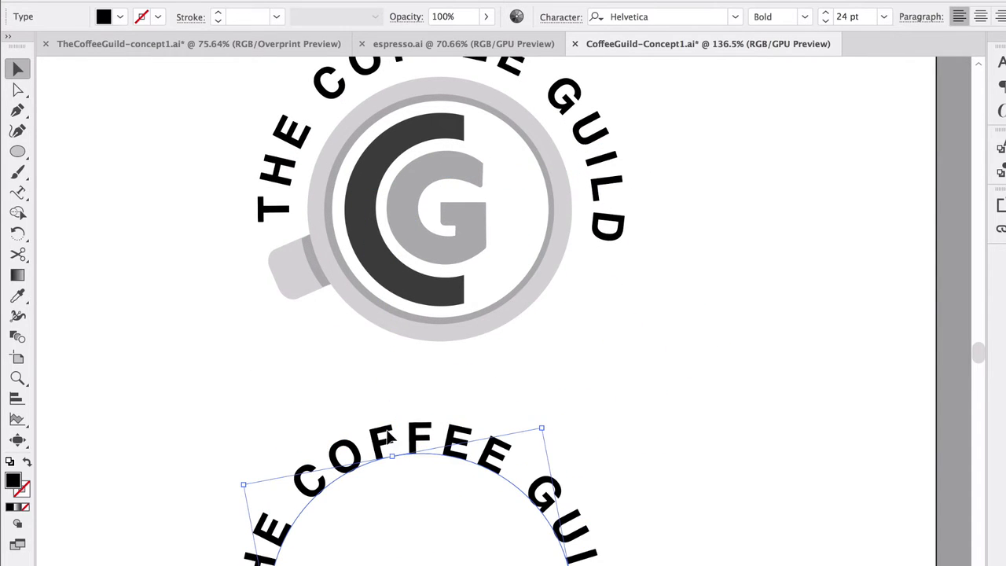
Replace the text of the lower curved copy with "EST. 2016".
key(t)
scroll(365, 299, up, 1)
scroll(455, 225, up, 3)
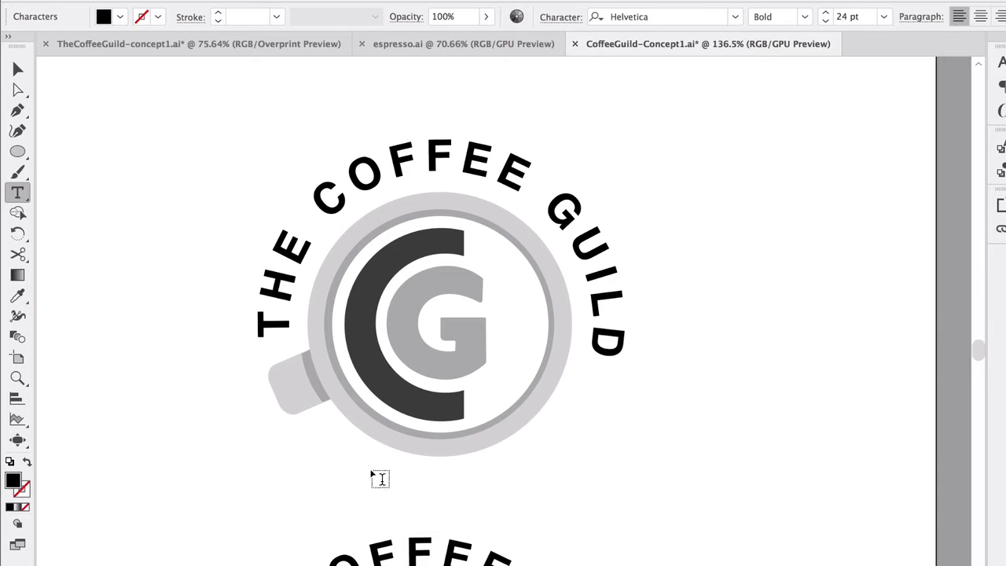
scroll(525, 412, down, 3)
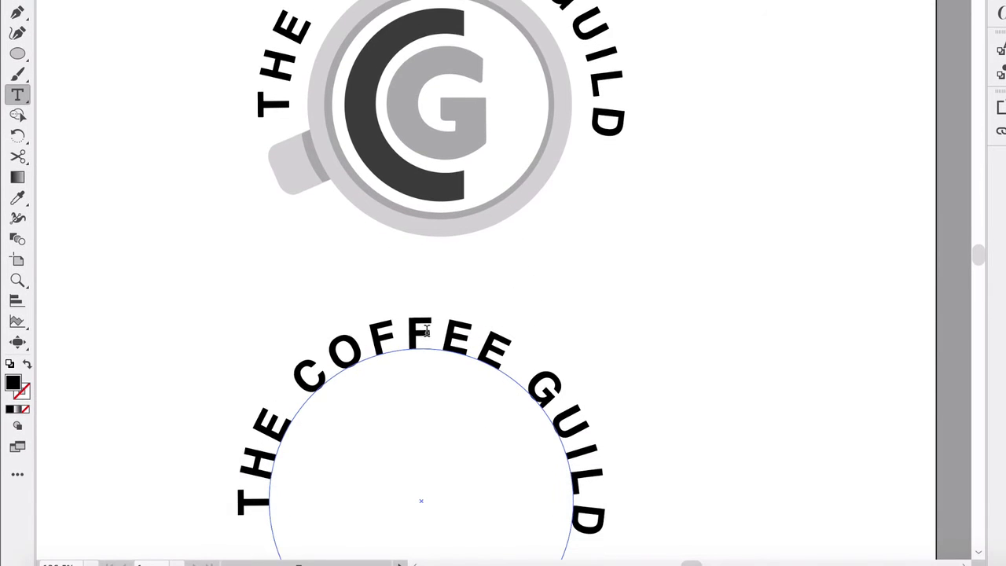
triple_click(425, 331)
text(EST)
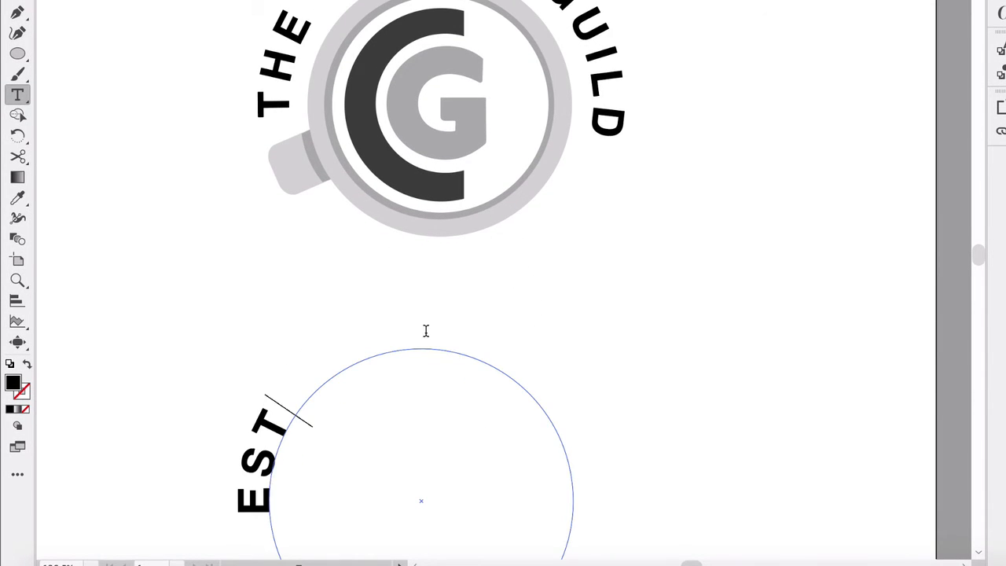
text(. 2016)
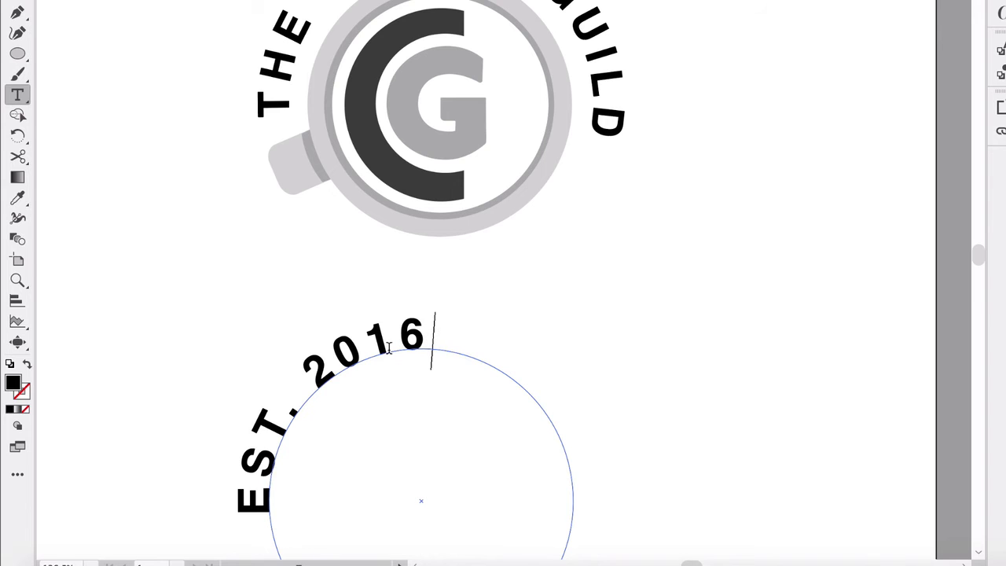
Flip "EST. 2016" to the inside of its circular path so it runs along the lower-right part.
scroll(328, 312, down, 1)
scroll(122, 88, down, 1)
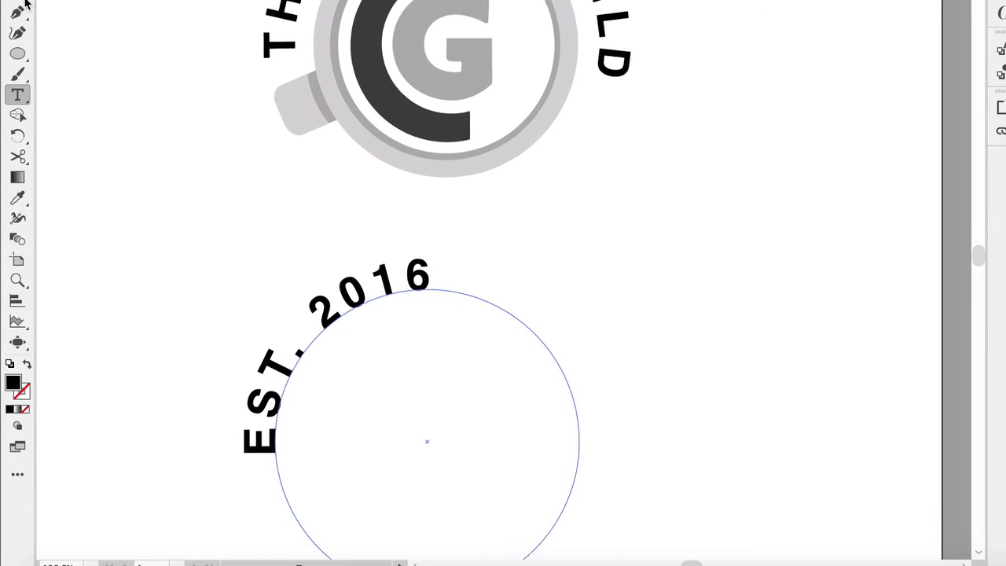
click(24, 2)
drag(564, 250, 225, 418)
key(super+z)
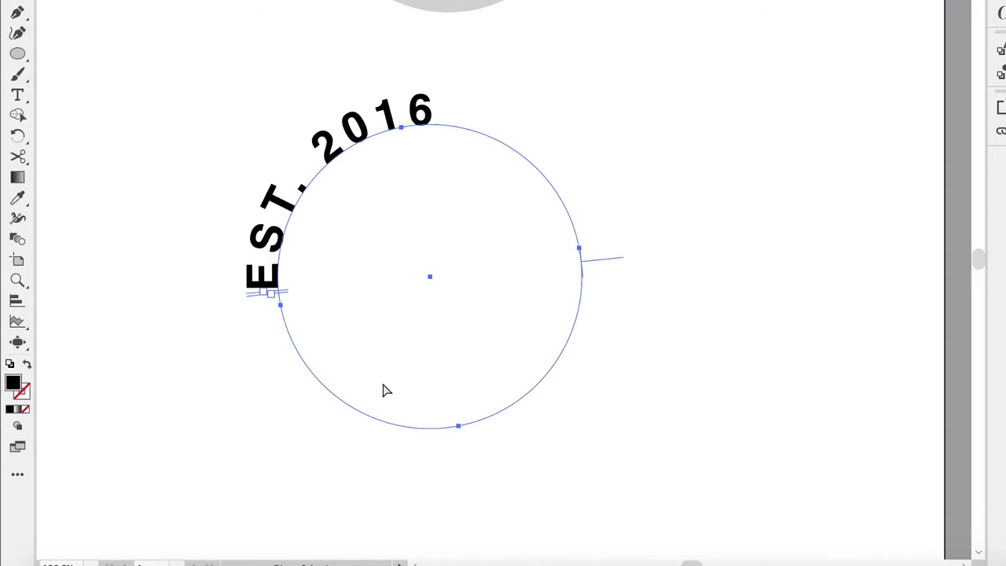
scroll(405, 377, up, 2)
scroll(408, 380, up, 1)
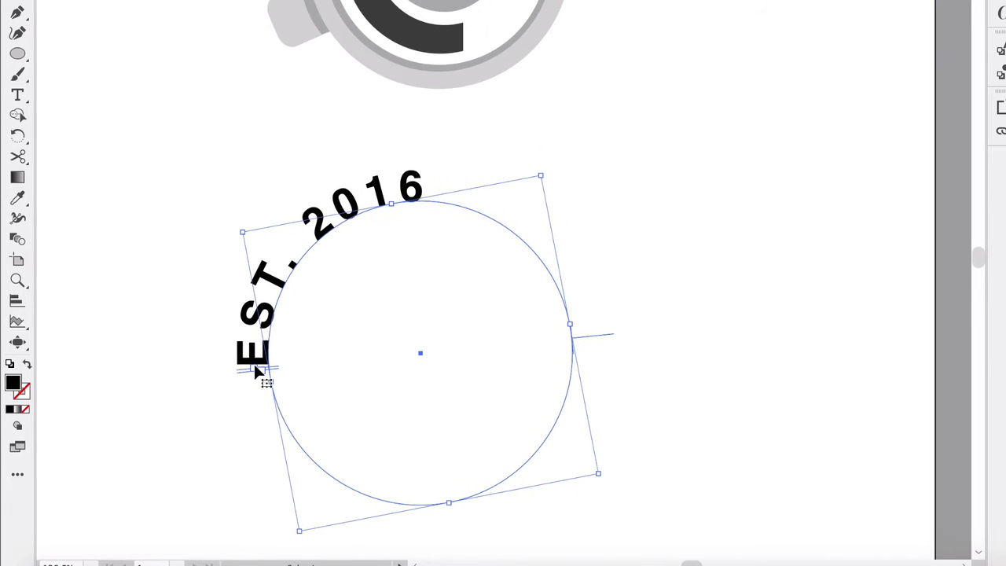
scroll(254, 365, up, 2)
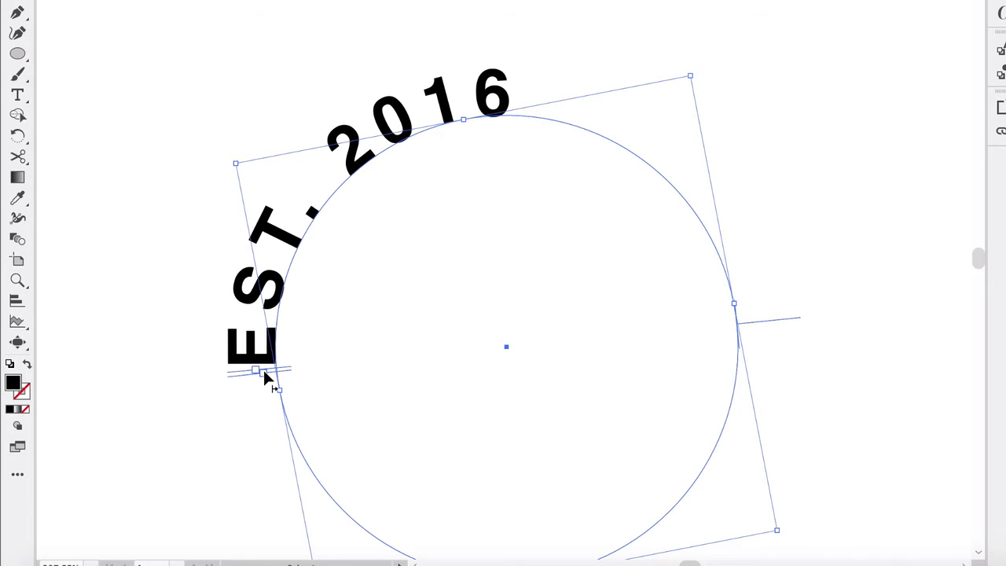
drag(263, 368, 551, 499)
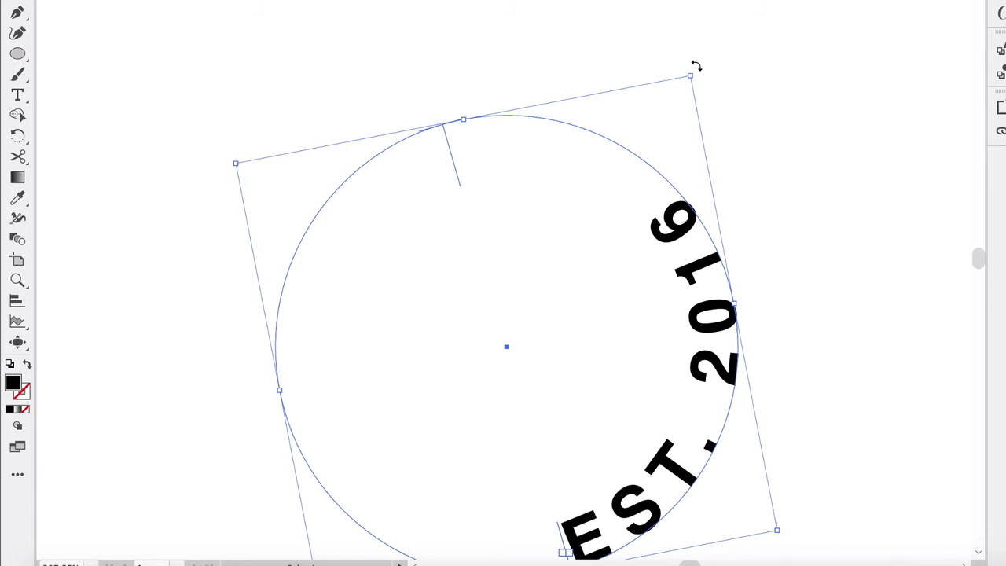
Rotate "EST. 2016" to the bottom of its circle and move it up beneath the mug.
drag(695, 66, 705, 420)
drag(621, 487, 605, 133)
scroll(605, 154, up, 5)
scroll(615, 216, down, 1)
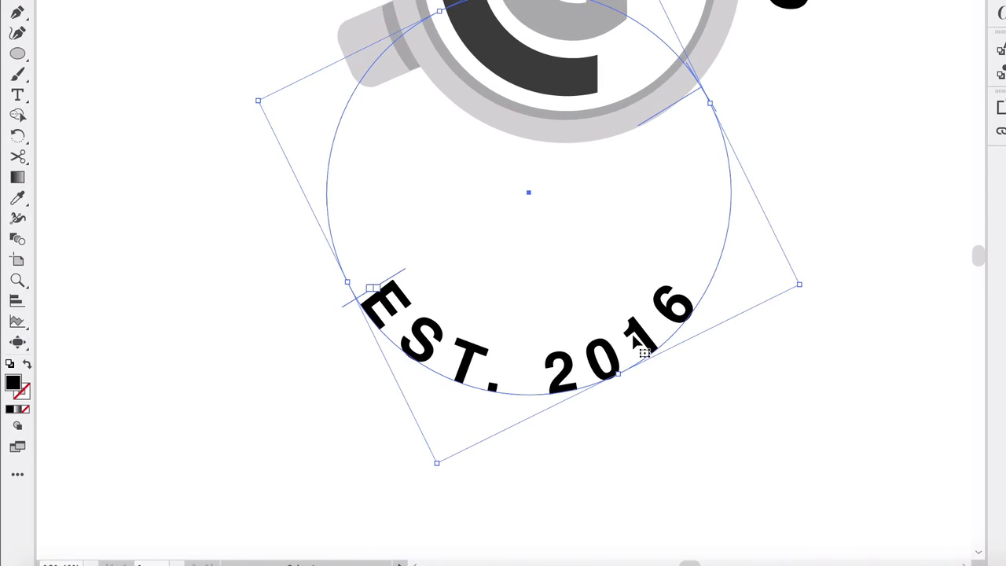
drag(633, 334, 675, 209)
Reduce the font size of "EST. 2016" to 14 pt.
scroll(667, 228, up, 3)
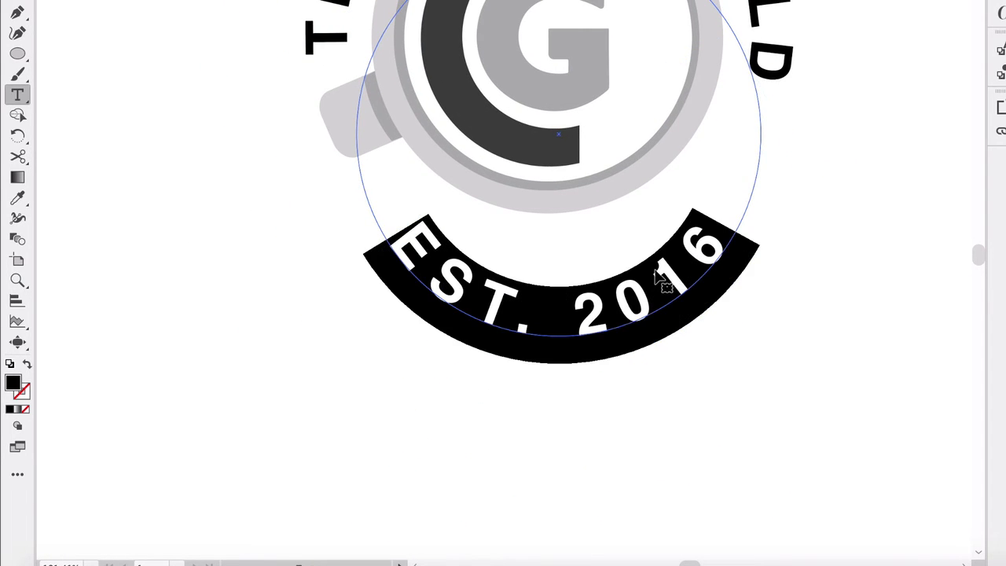
key(shift+super+comma)
key(shift+super+comma)
key(shift+super+comma)
key(shift+super+comma)
key(shift+super+comma)
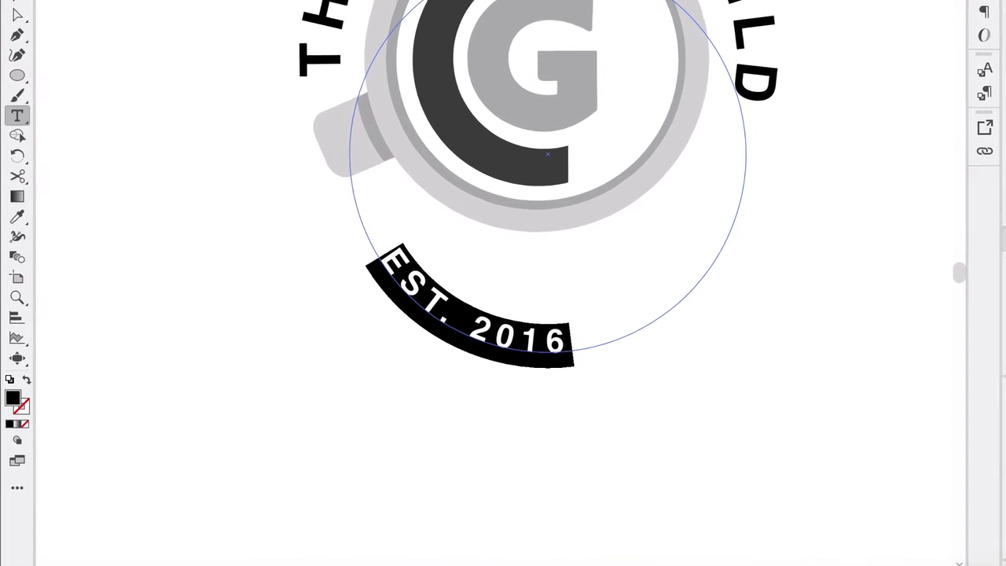
Set the tracking of "EST. 2016" to 50.
click(502, 39)
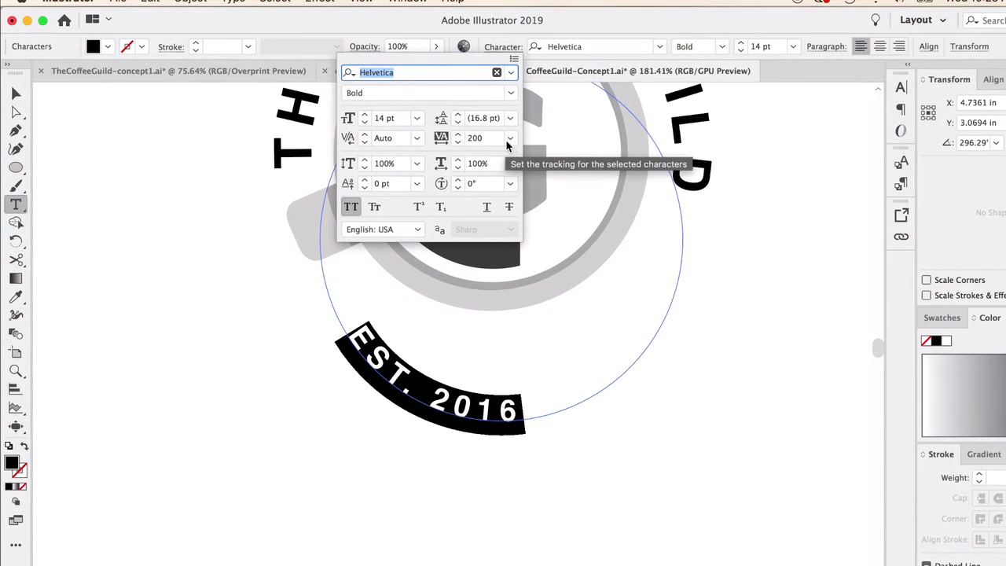
click(510, 139)
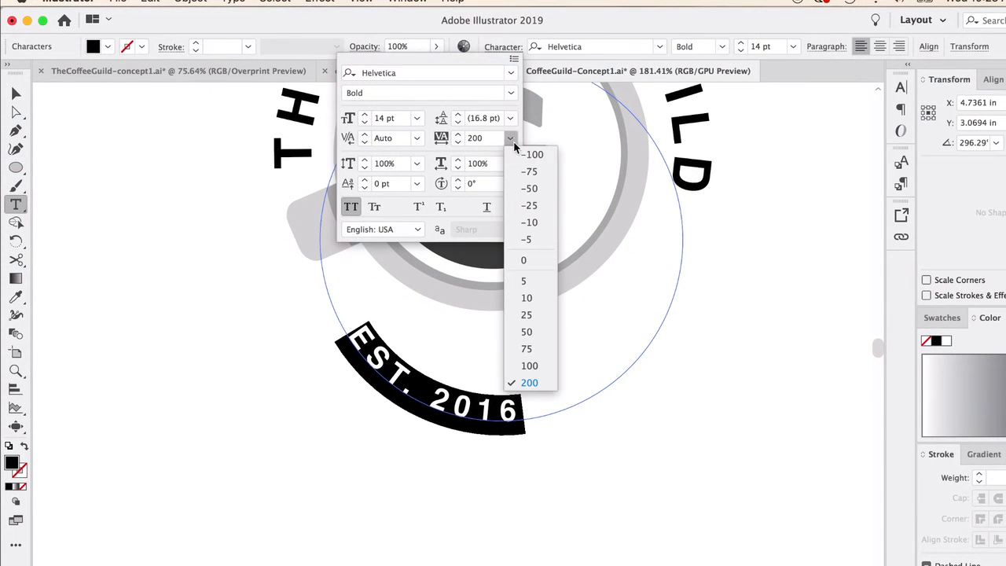
click(529, 333)
key(Escape)
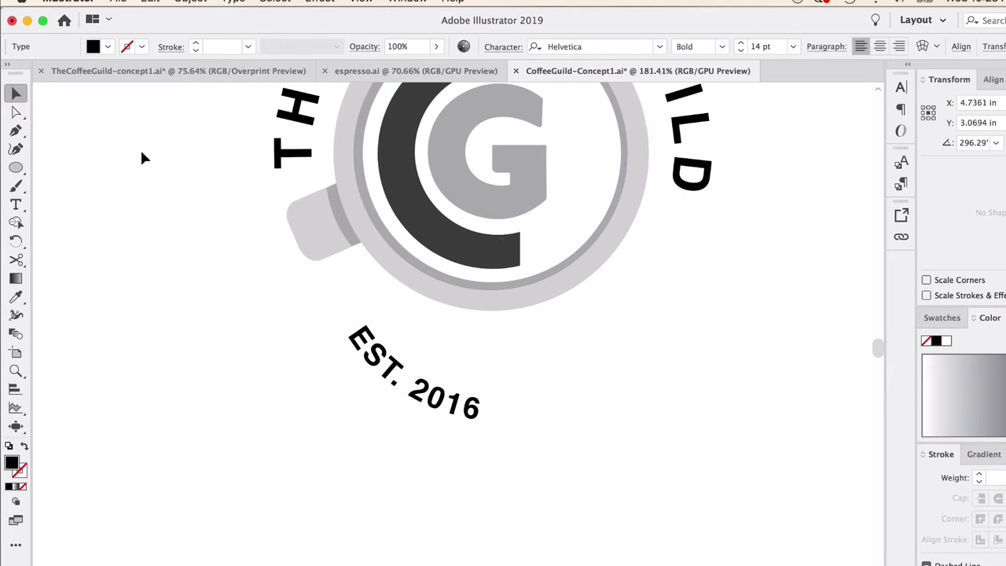
Rotate and reposition the "EST. 2016" text circle so the date sits centred just below the mug.
click(141, 152)
scroll(319, 366, up, 3)
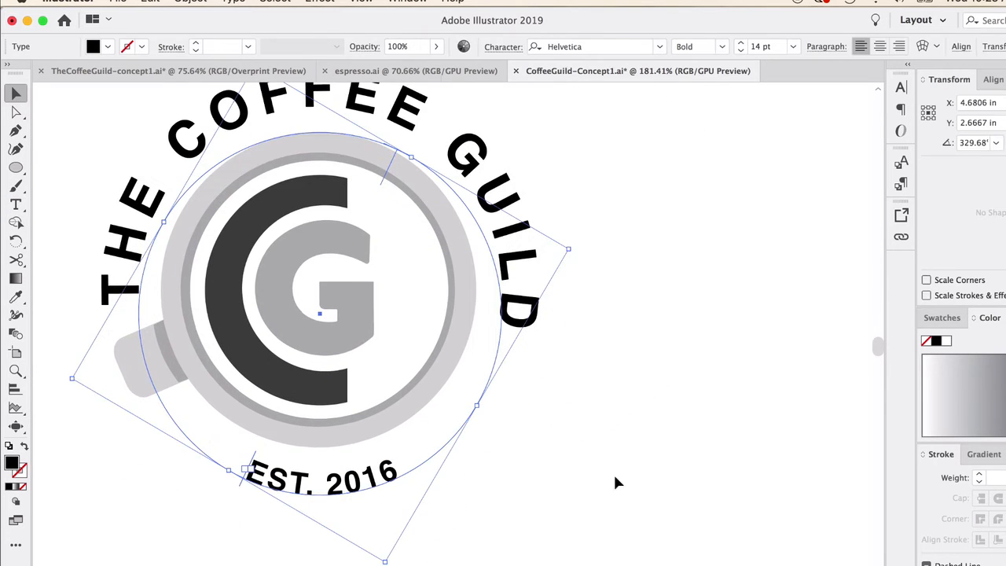
click(510, 475)
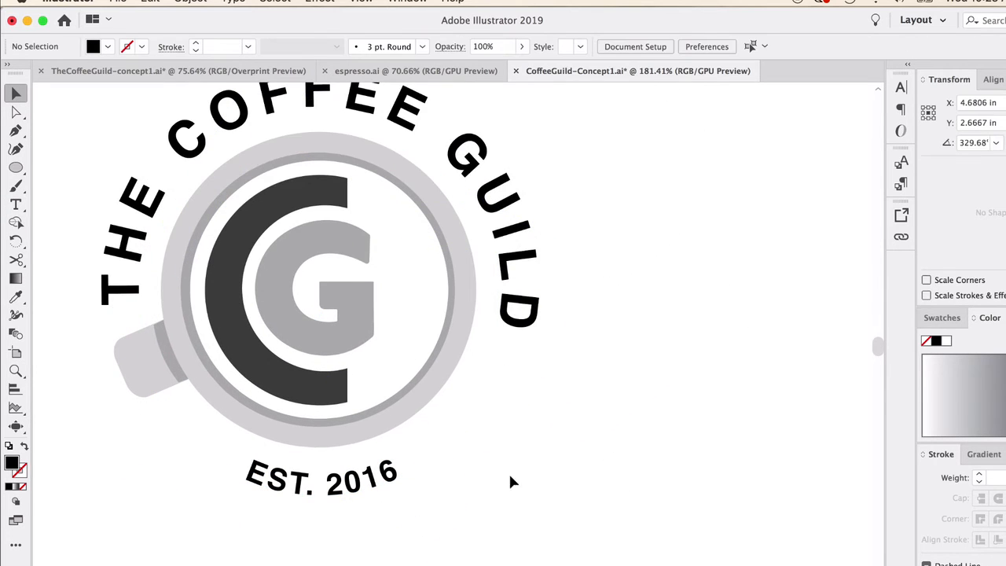
Turn off All Caps for the date line so it reads "est. 2016", and rotate it slightly counterclockwise to re-centre it.
click(324, 480)
double_click(324, 480)
drag(325, 481, 249, 474)
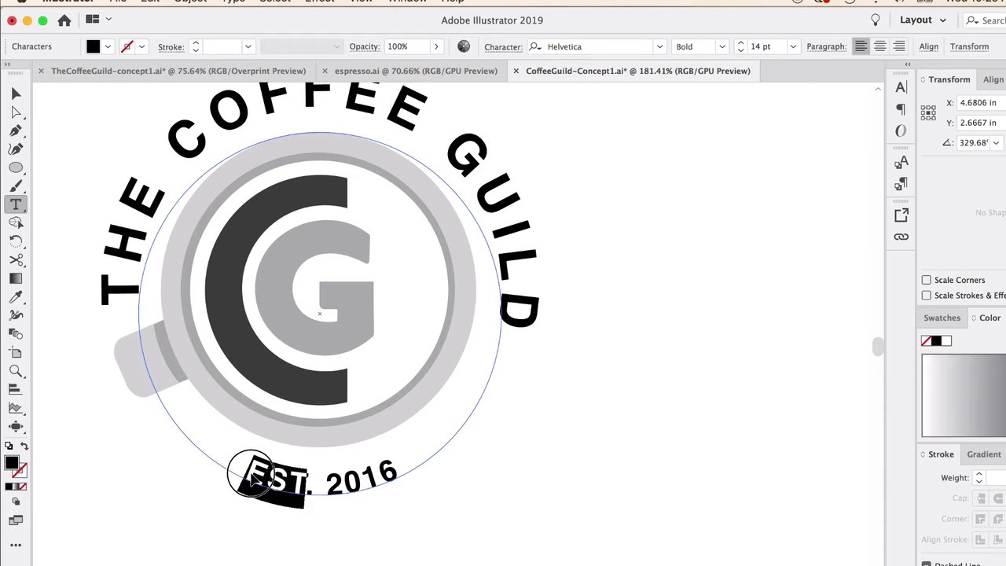
click(16, 93)
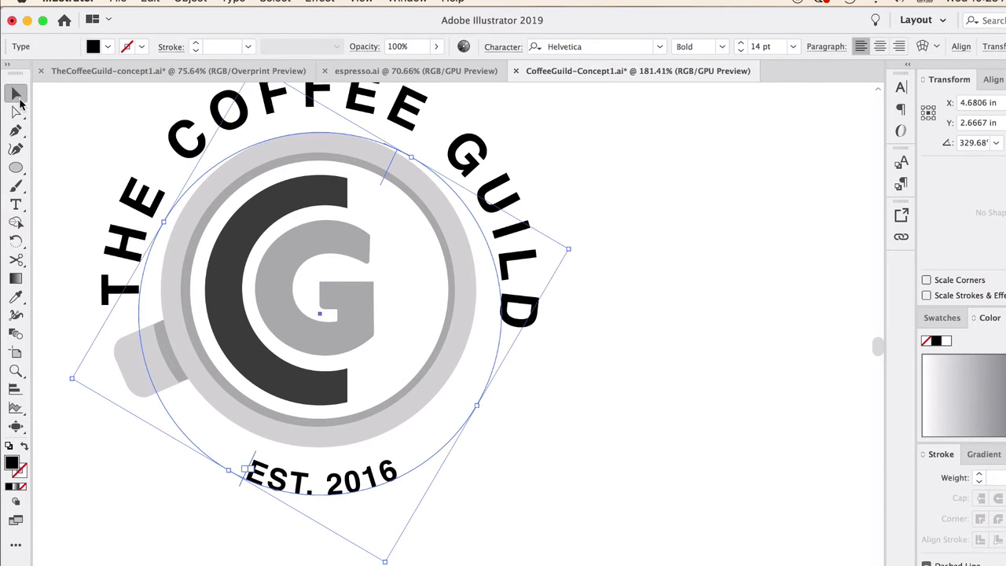
click(511, 51)
click(514, 60)
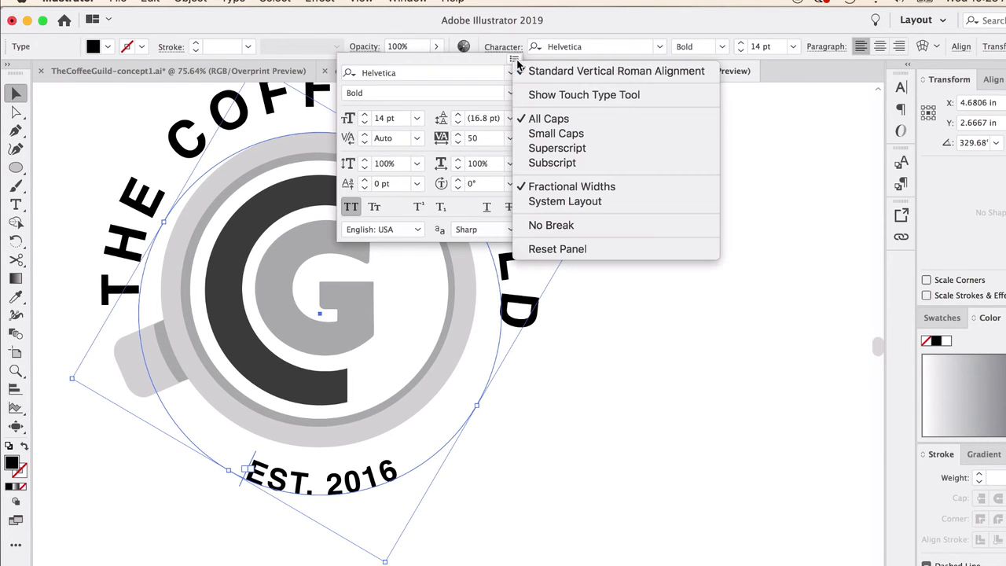
click(550, 118)
click(605, 461)
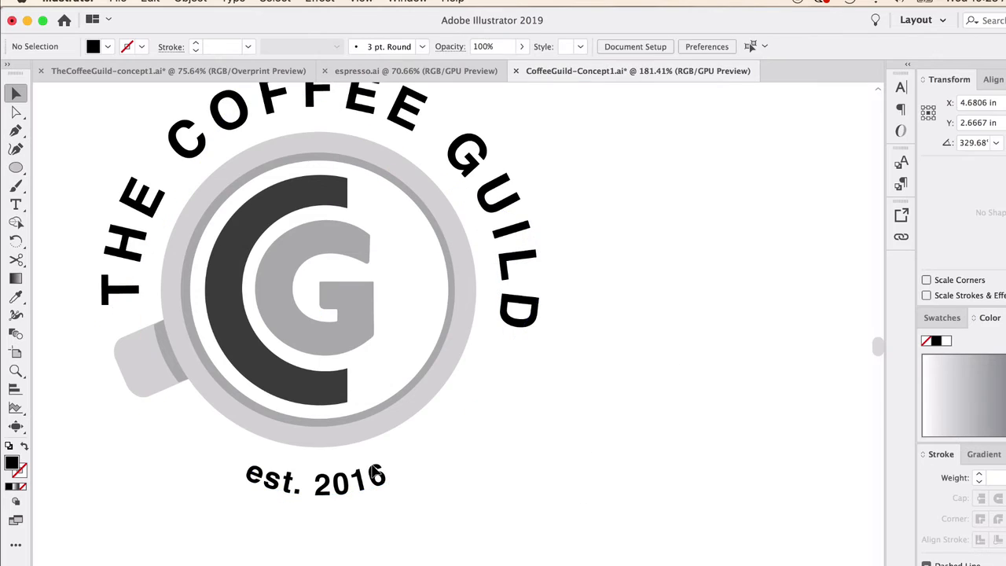
click(359, 476)
click(577, 247)
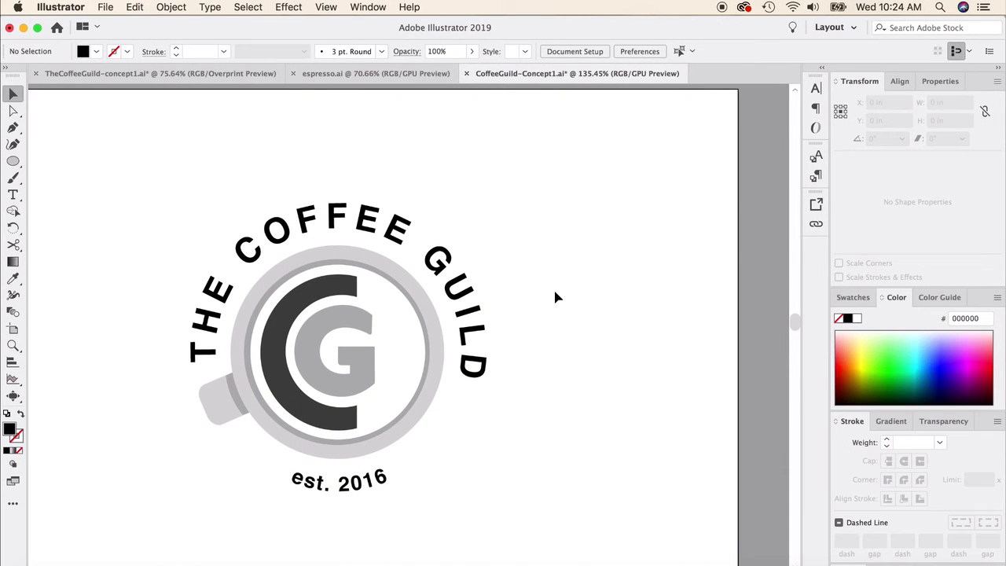
Recolour the curved company name with the Eyedropper, sampling the dark grey of the monogram's C.
click(396, 235)
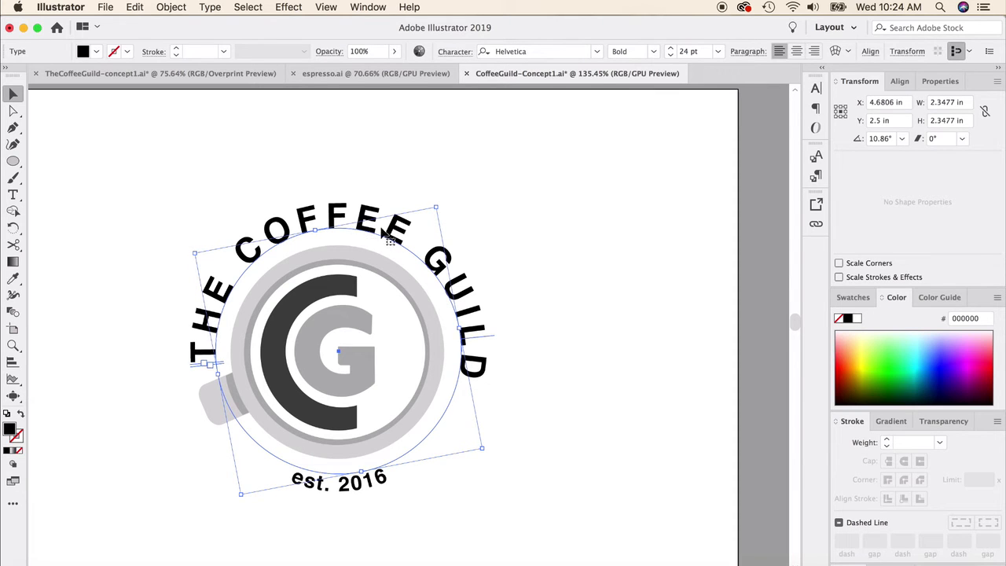
click(539, 213)
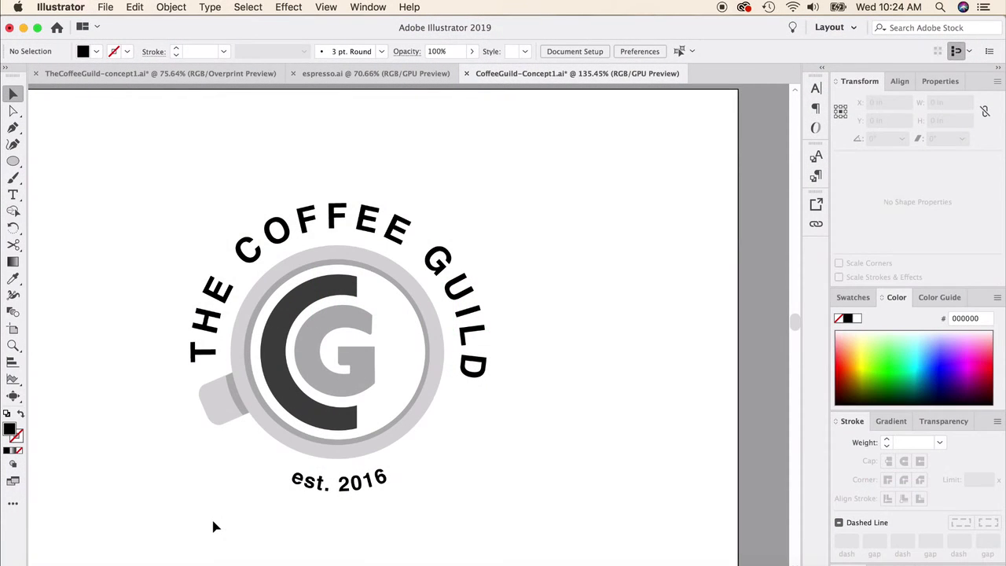
click(388, 220)
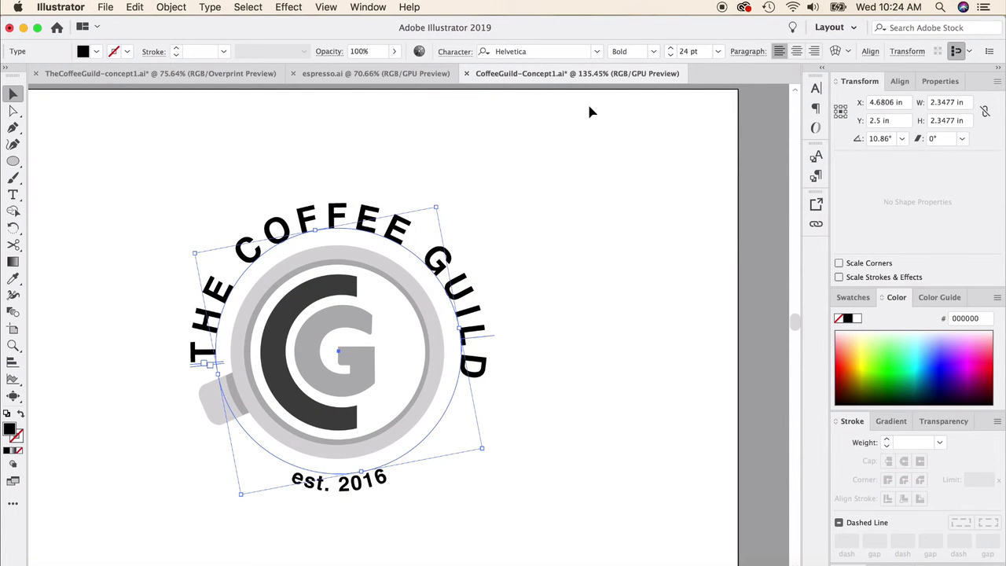
scroll(584, 128, right, 2)
scroll(540, 169, up, 1)
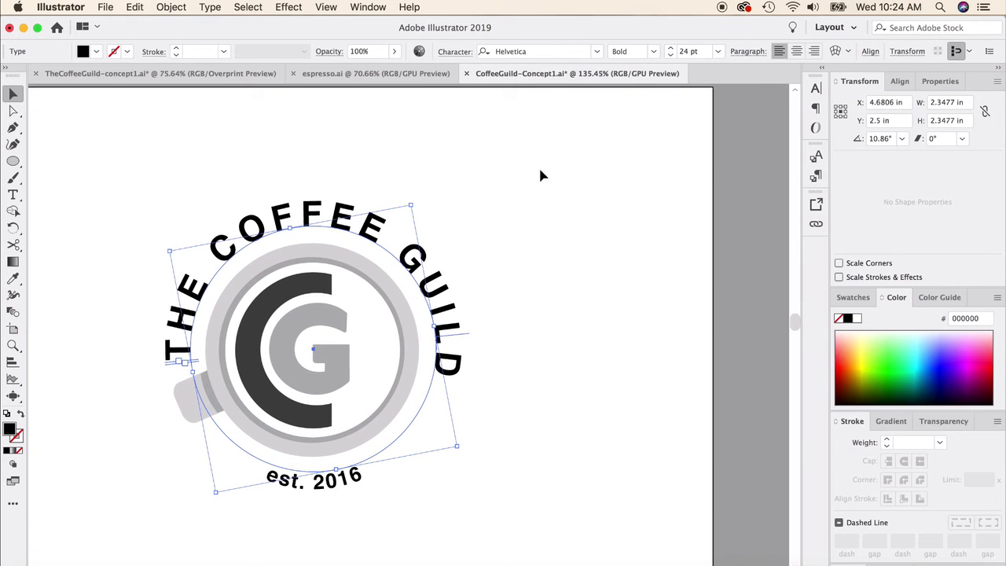
click(12, 278)
click(261, 310)
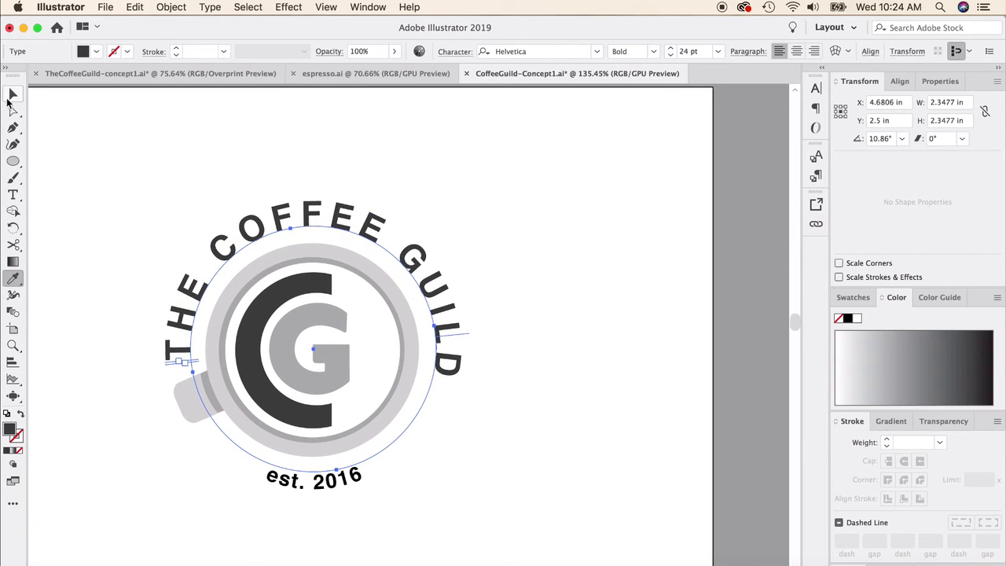
Apply the same dark grey to "est. 2016" with the Eyedropper.
click(11, 96)
click(288, 514)
click(277, 481)
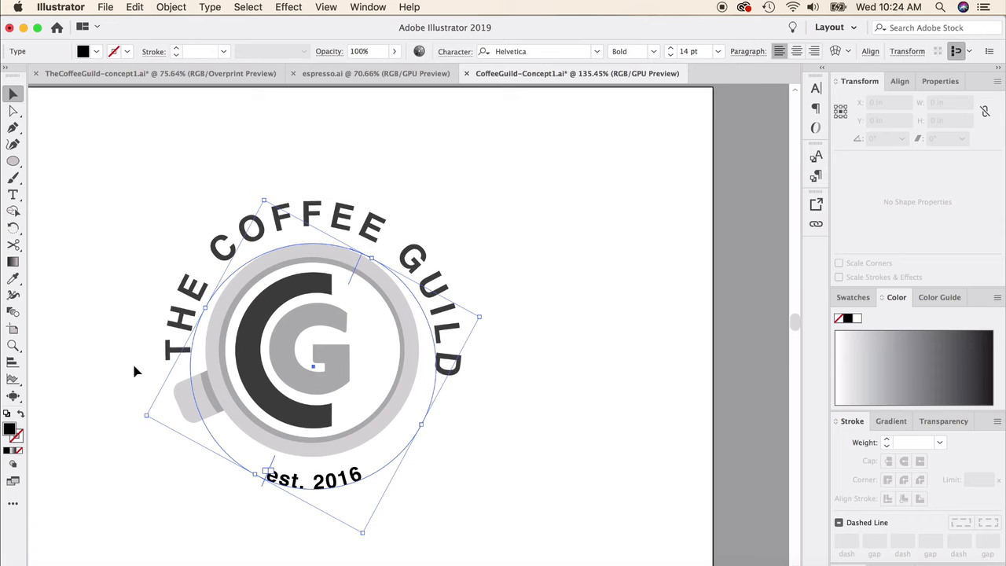
click(12, 278)
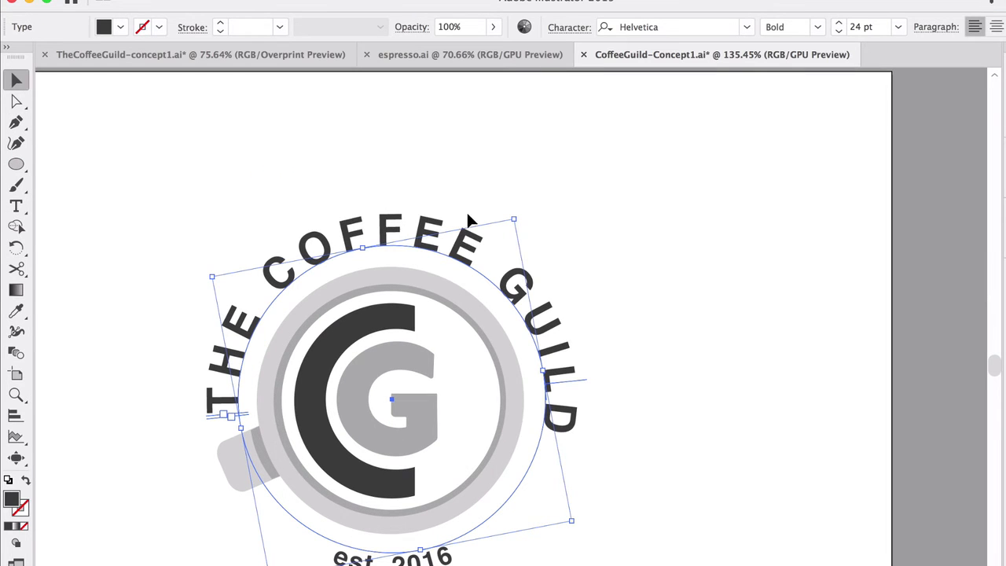
Change the font of the curved company name to Azo Sans Black.
scroll(373, 202, right, 2)
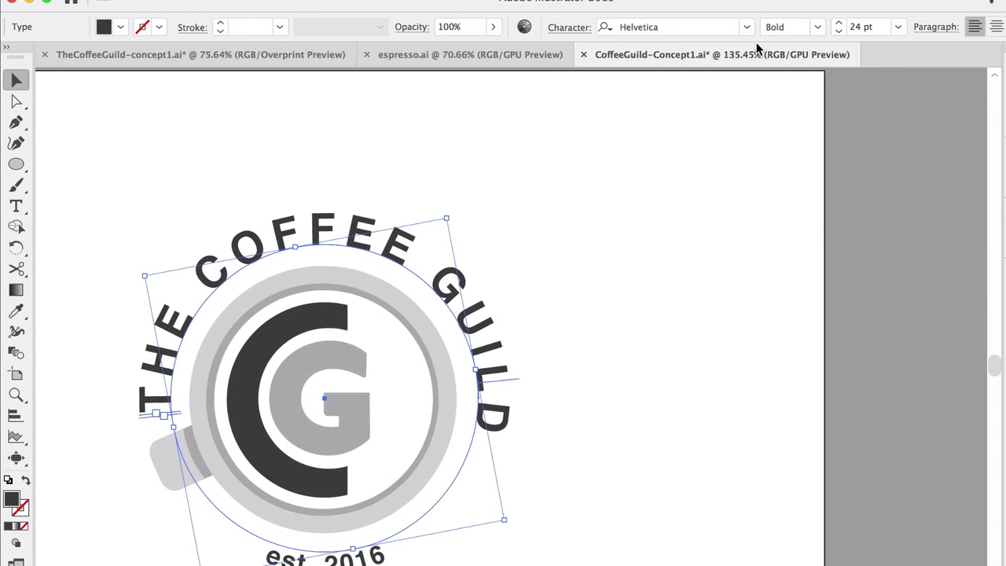
click(746, 27)
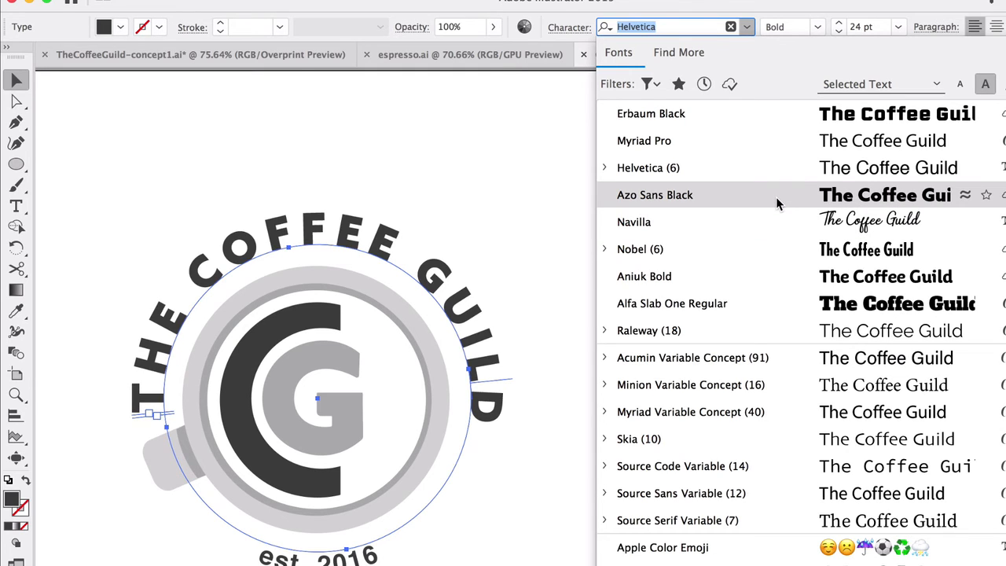
click(776, 197)
click(763, 197)
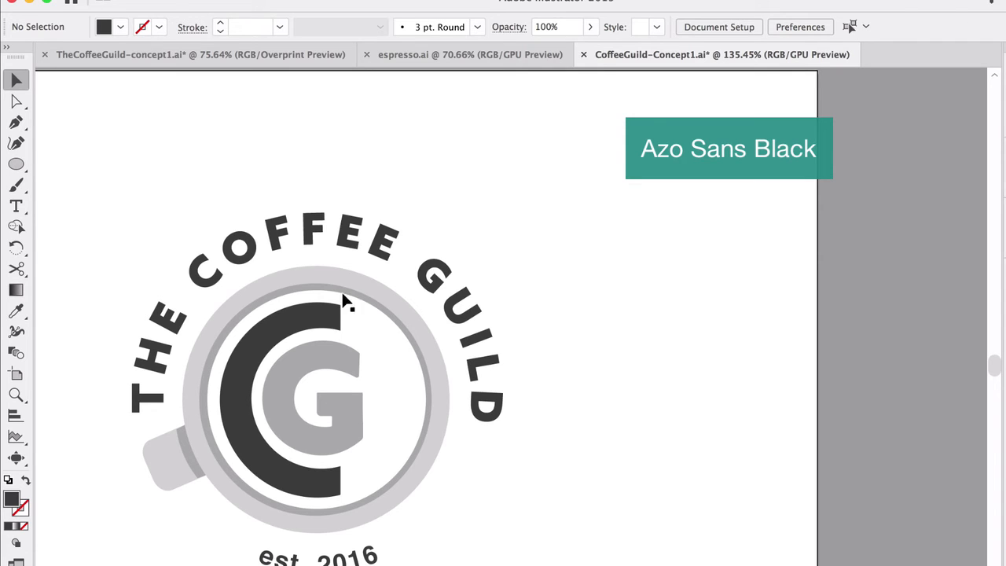
click(362, 245)
click(613, 316)
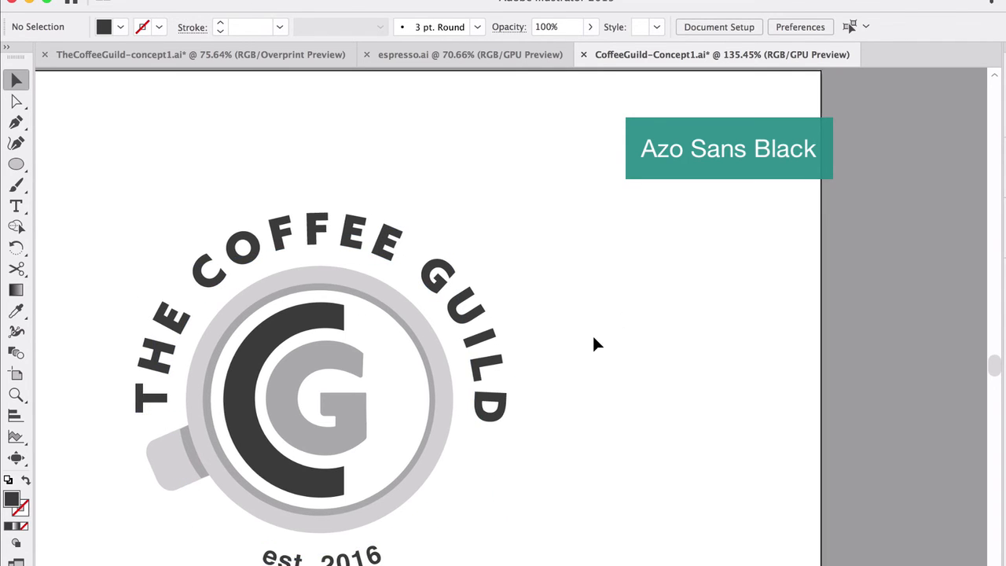
Try the Nobel Black font on the curved company name.
scroll(592, 333, left, 5)
scroll(592, 336, up, 2)
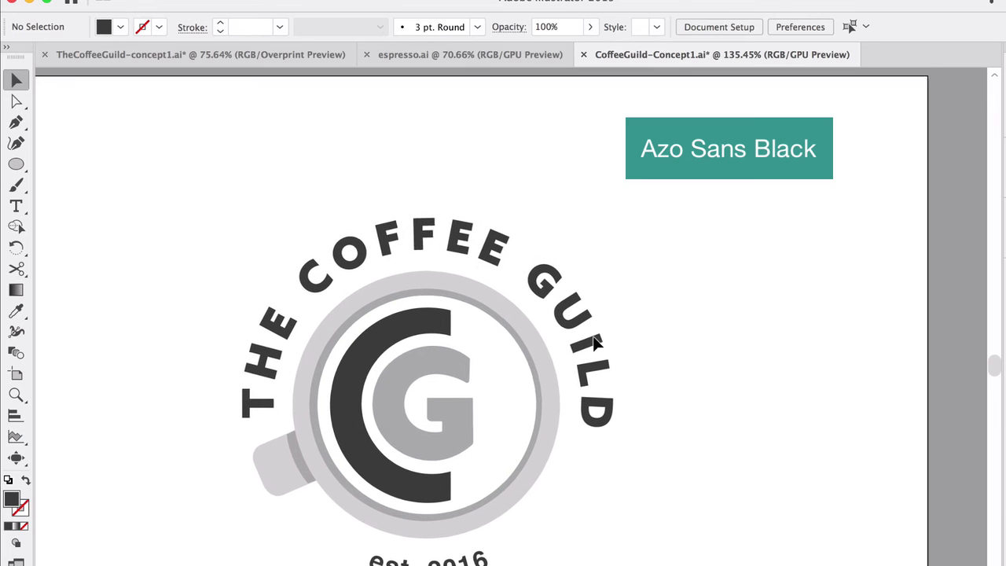
scroll(595, 343, down, 5)
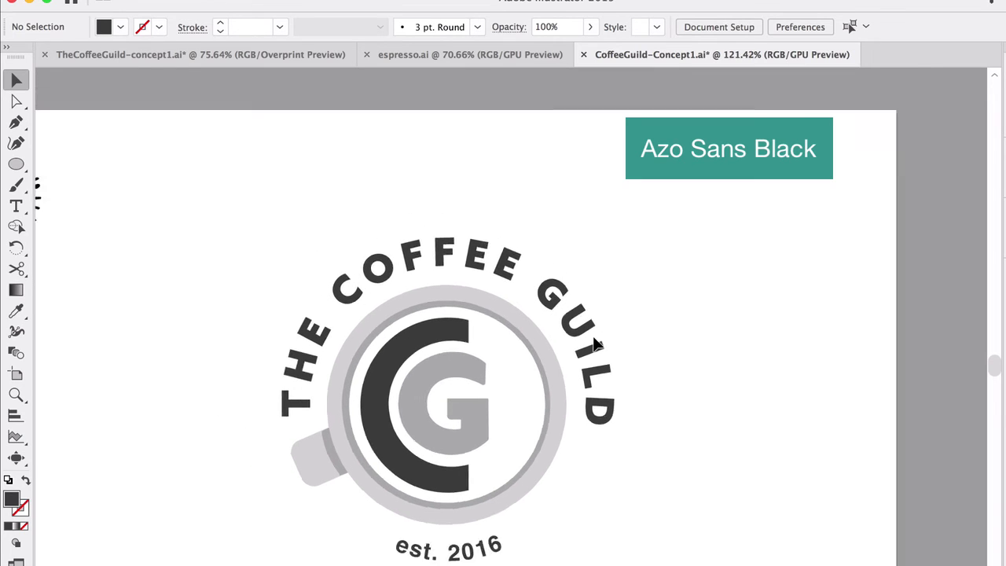
scroll(595, 343, up, 5)
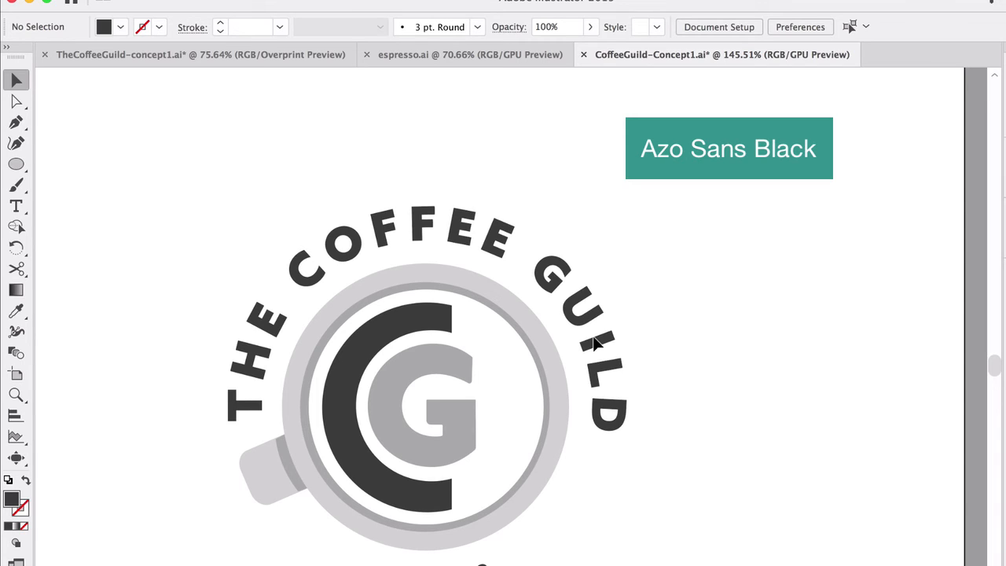
click(436, 232)
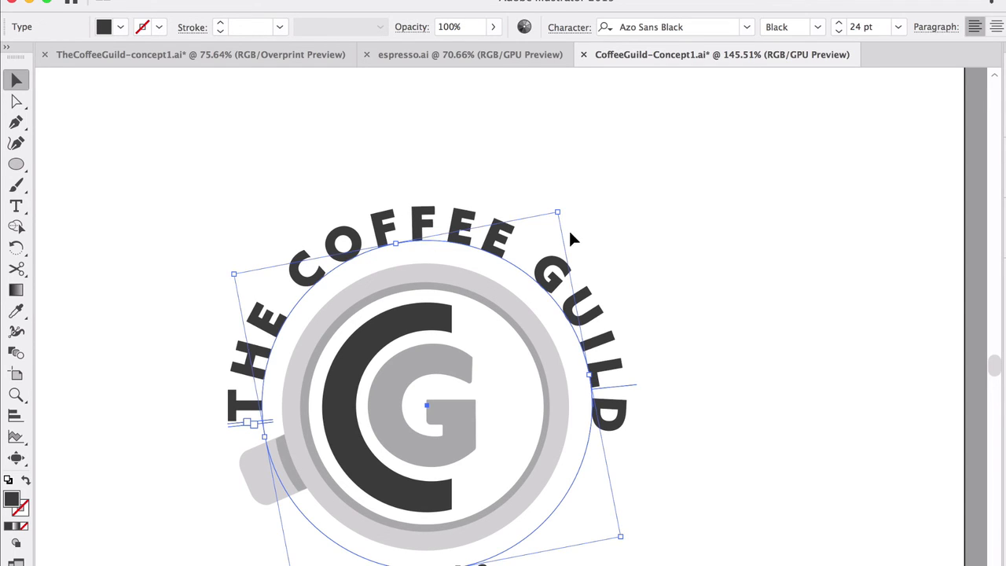
click(746, 27)
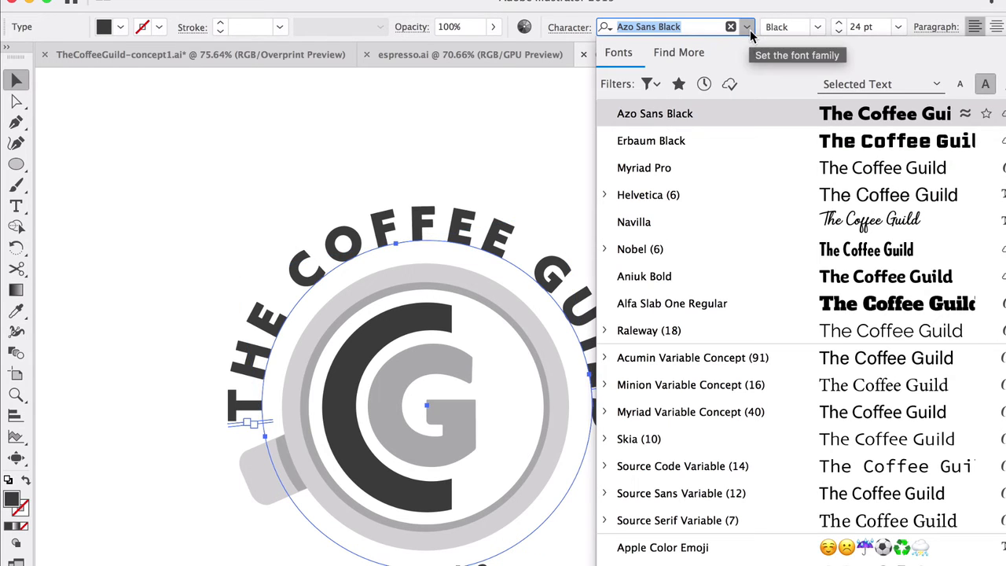
click(833, 251)
click(741, 189)
click(509, 224)
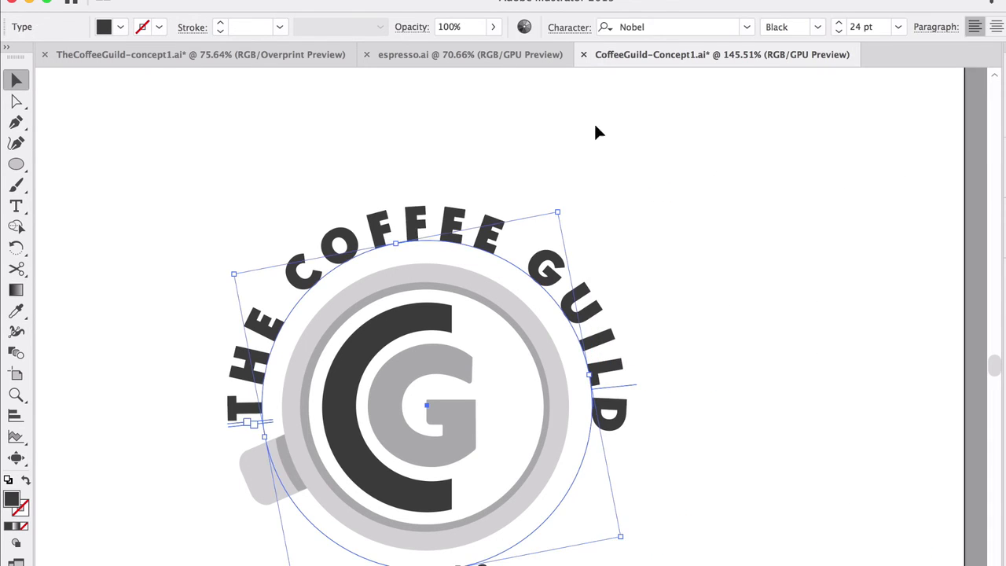
Try the slab serif font Alfa Slab One Regular on the curved company name.
click(747, 27)
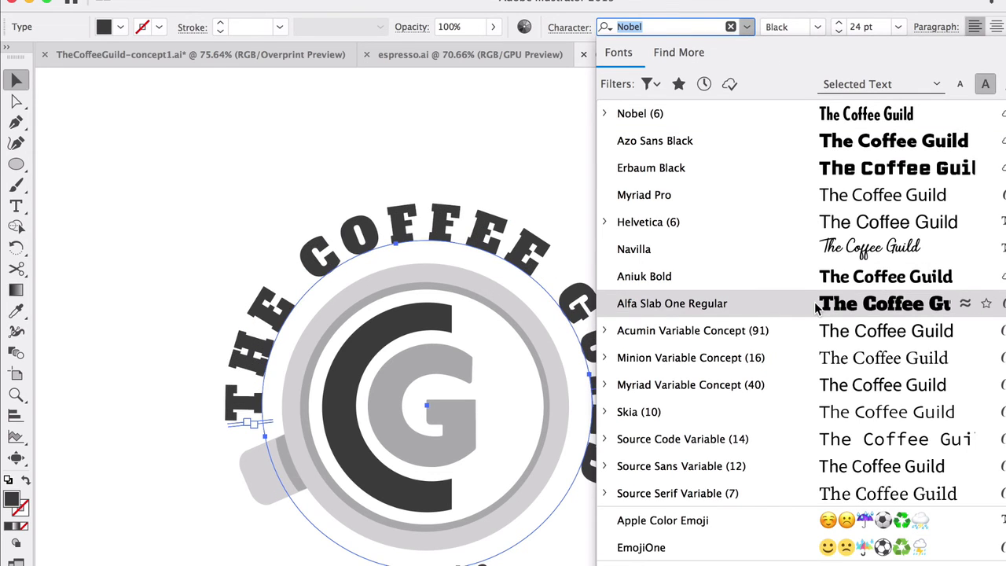
click(707, 300)
click(745, 198)
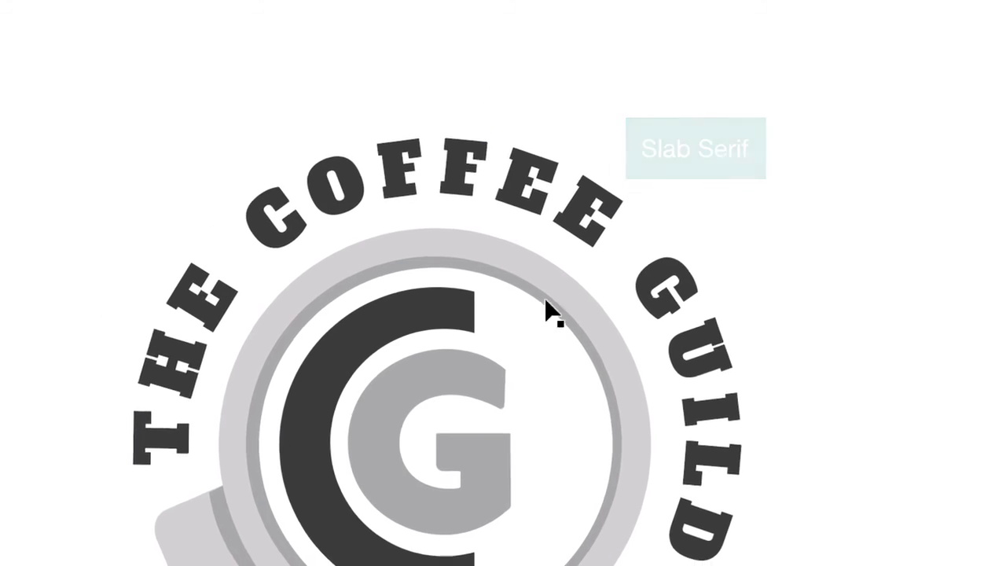
Try the script font Navilla on the curved company name.
click(584, 201)
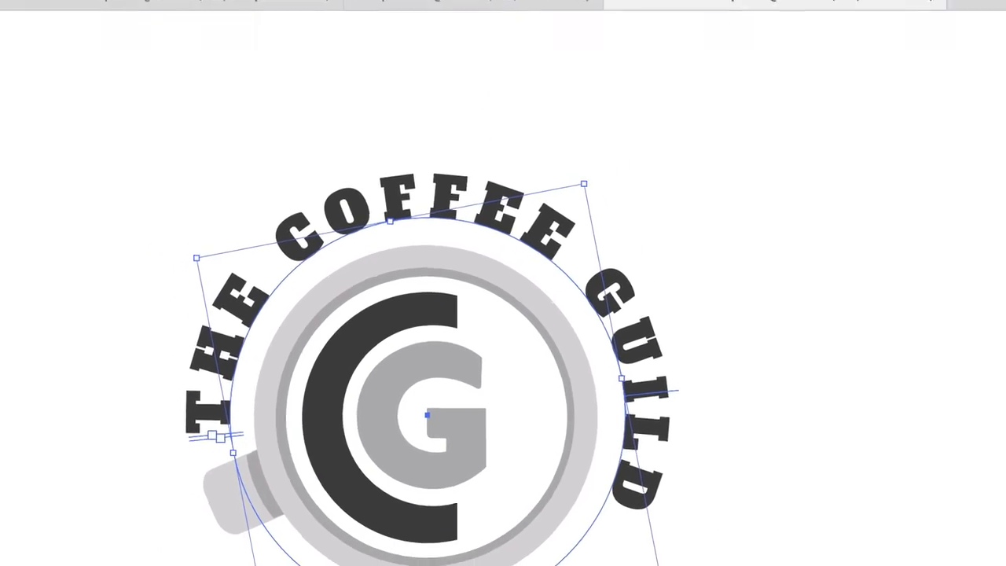
click(763, 9)
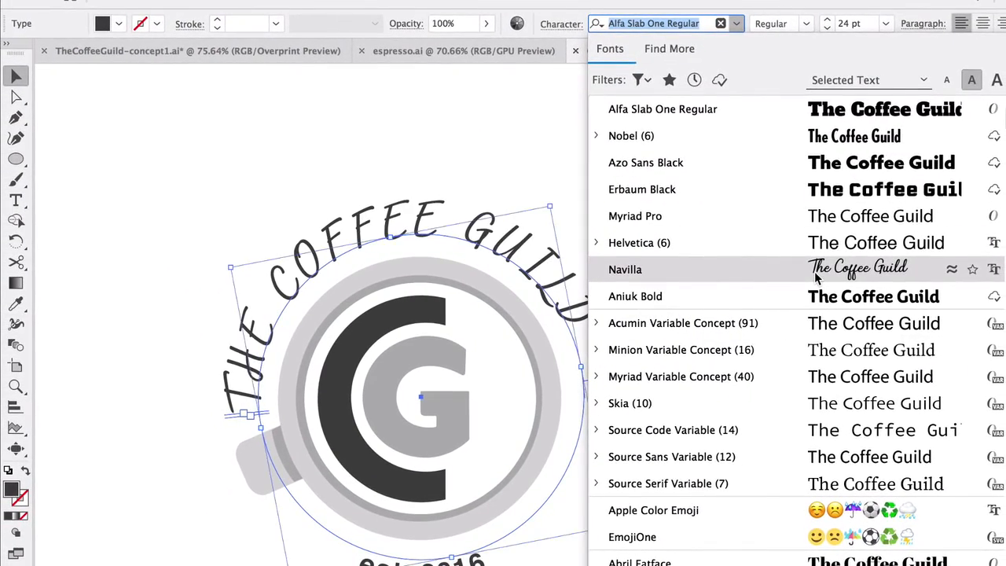
click(817, 269)
click(678, 215)
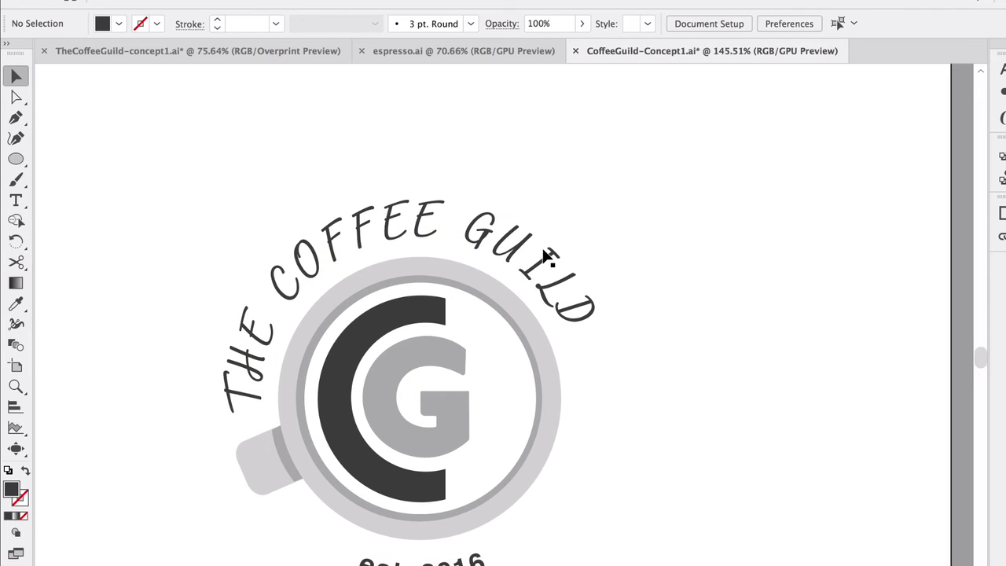
Try the serif font Minion Variable Concept on the curved company name.
scroll(544, 250, down, 5)
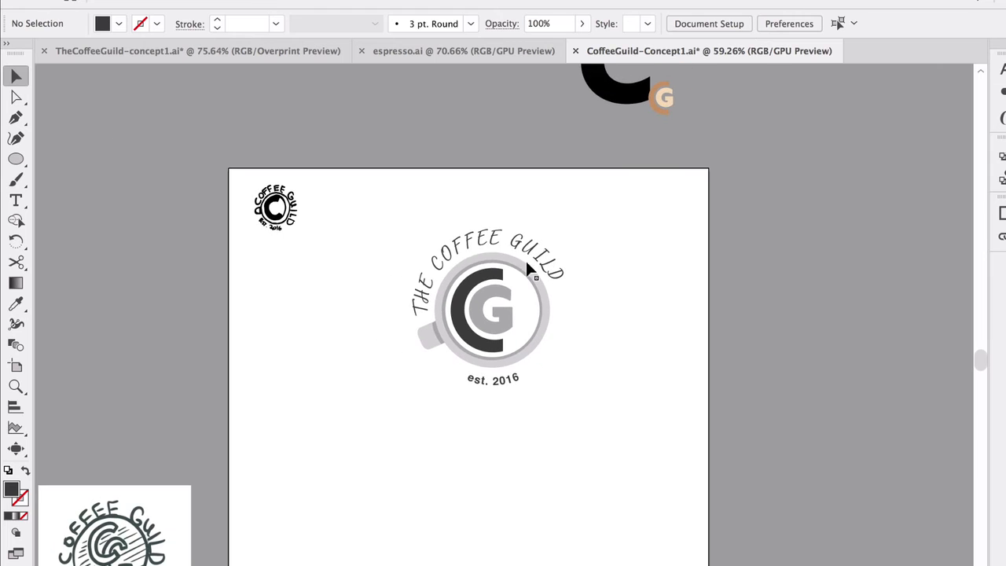
scroll(501, 257, up, 5)
click(521, 217)
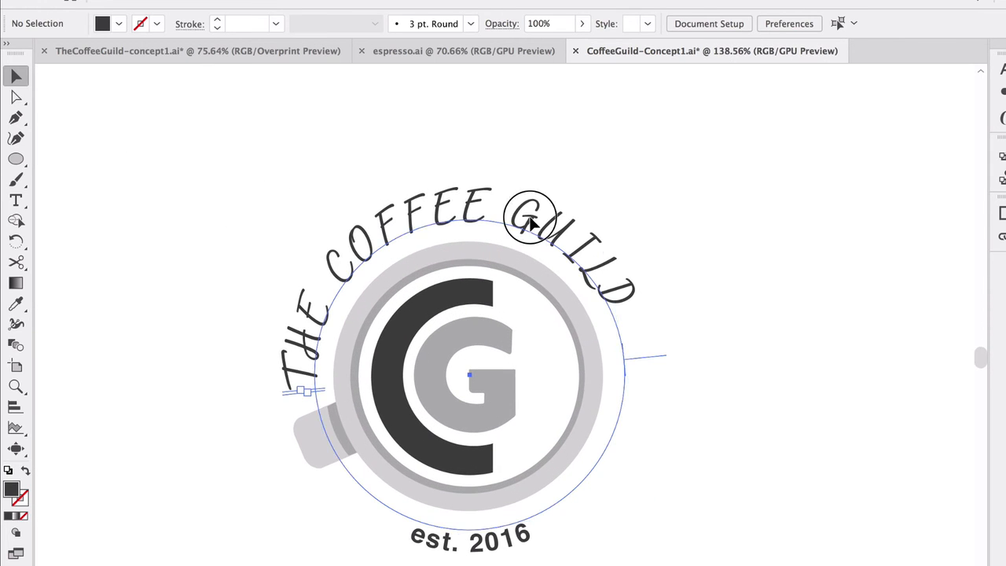
click(746, 24)
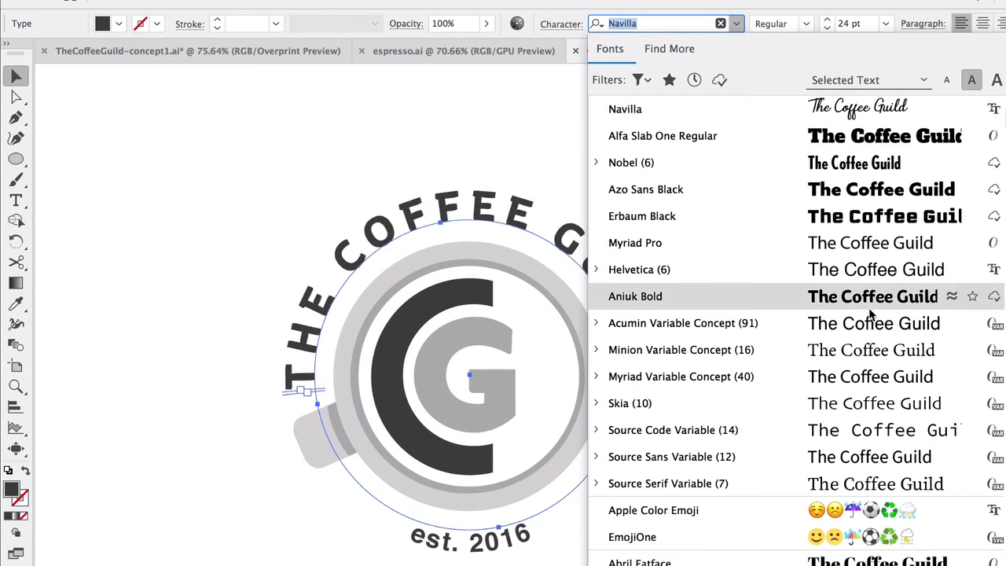
click(872, 355)
click(789, 345)
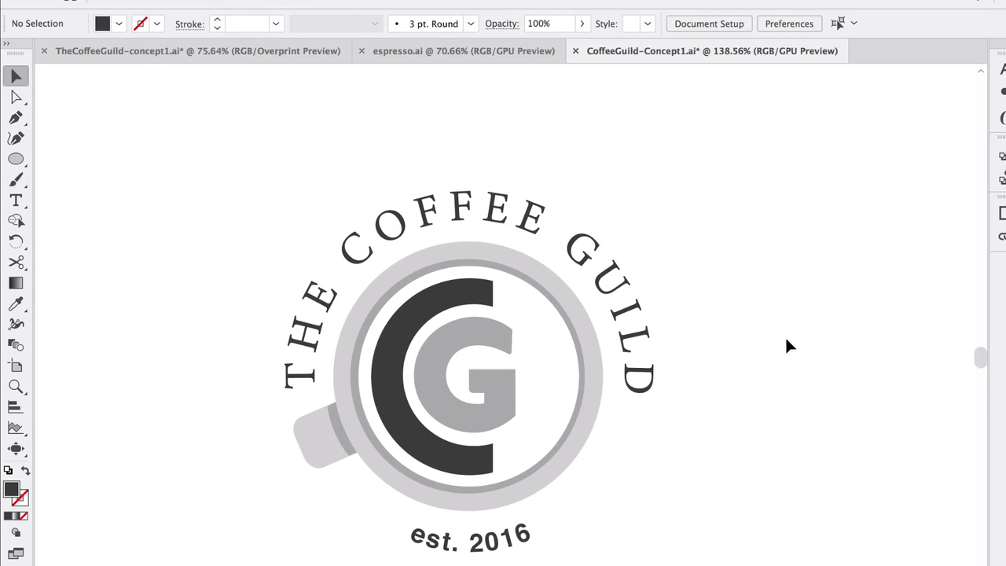
Change the font of the curved company name to Erbaum Black, then deselect it.
click(509, 228)
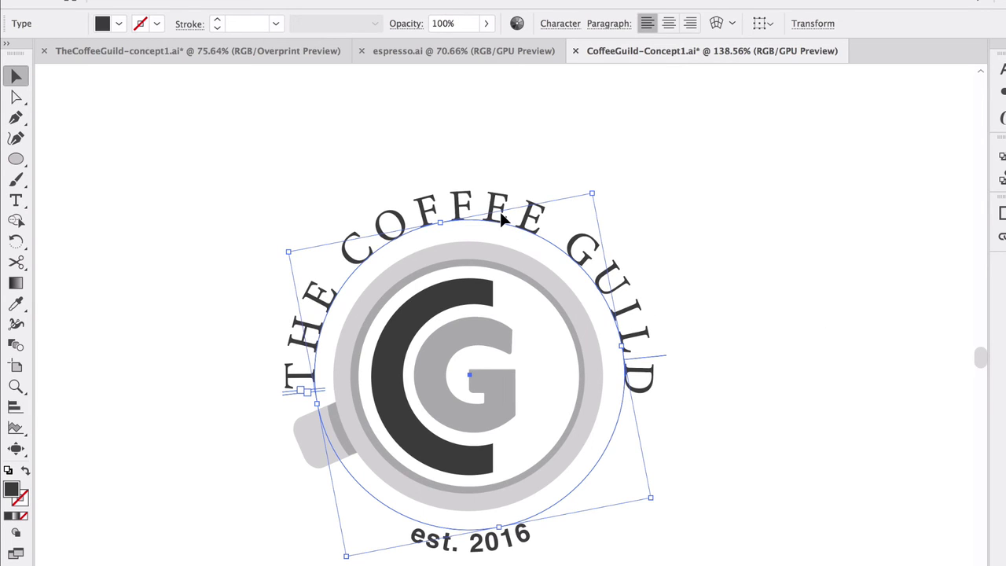
click(677, 201)
click(532, 206)
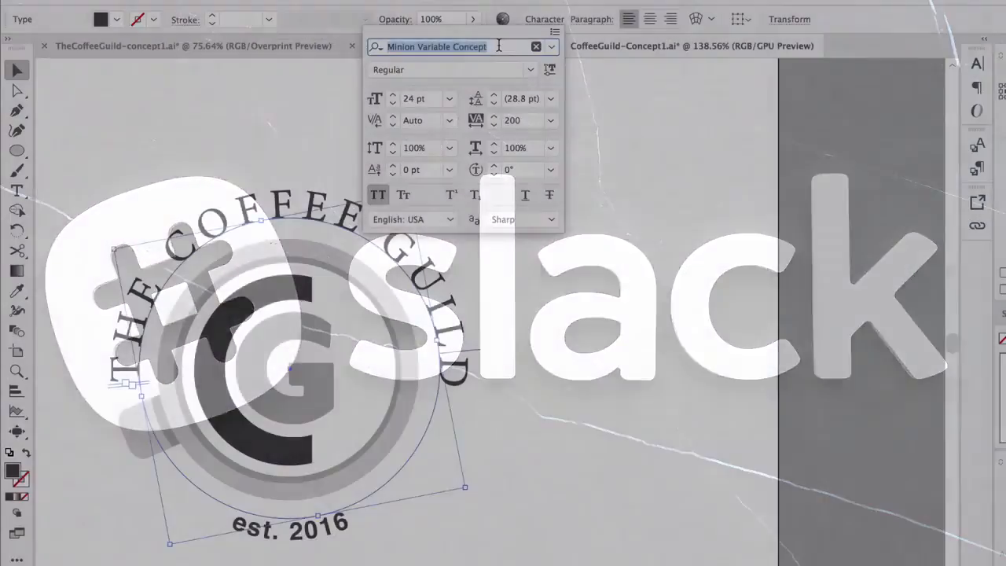
text(er)
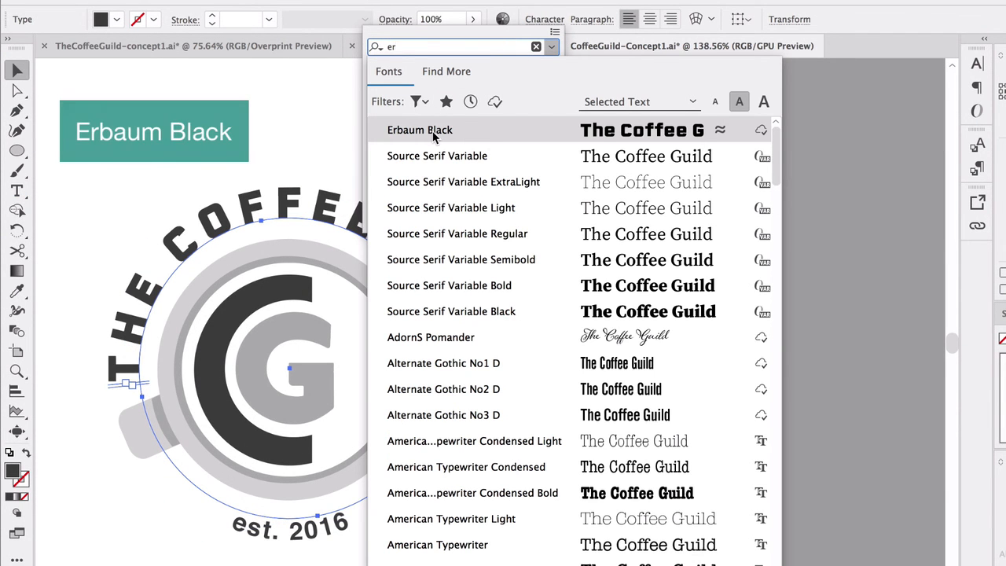
click(433, 134)
click(322, 115)
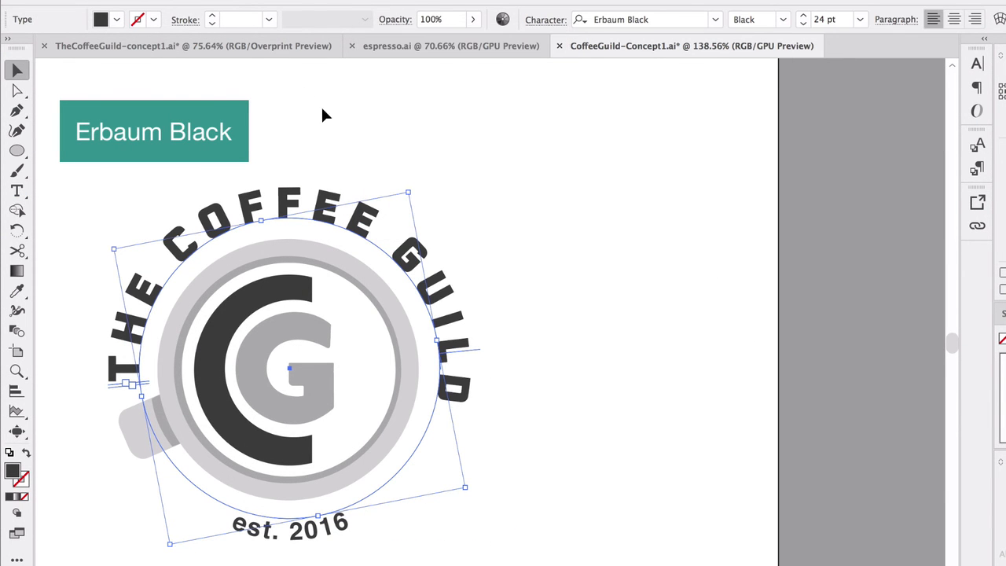
click(542, 146)
scroll(595, 241, left, 3)
scroll(596, 242, up, 1)
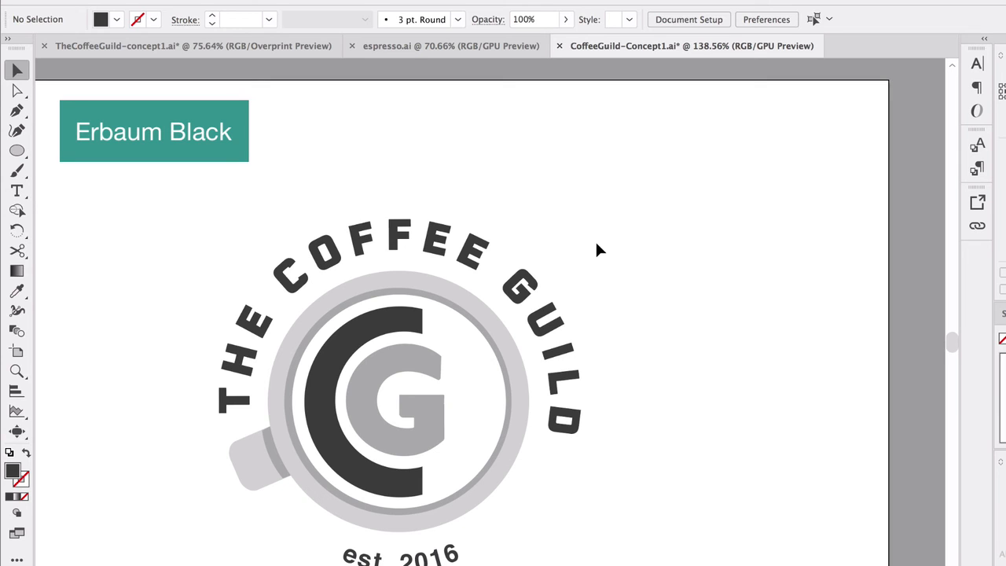
Reduce the curved company name to 22 pt and rotate it slightly clockwise to re-centre it over the mug.
click(524, 284)
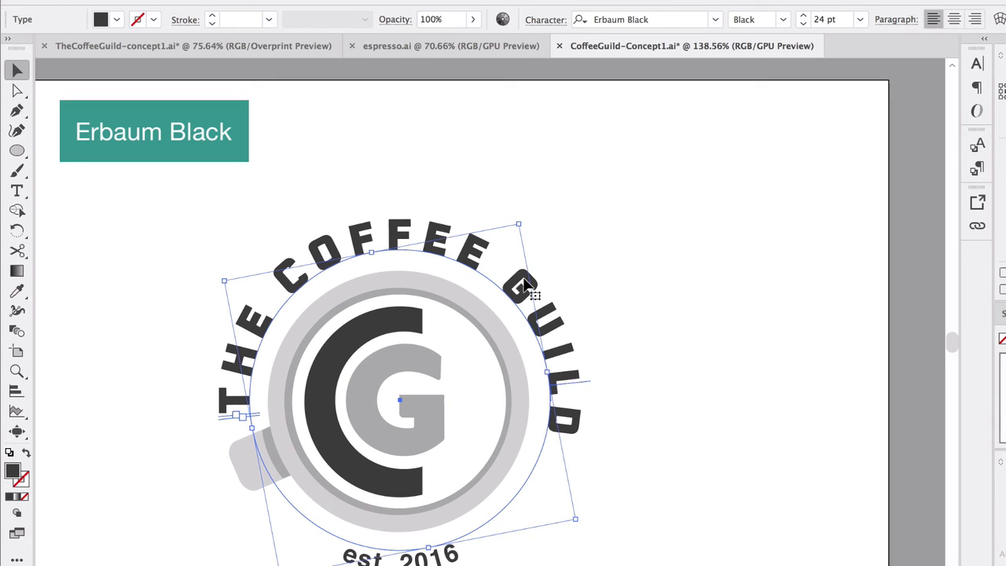
click(659, 277)
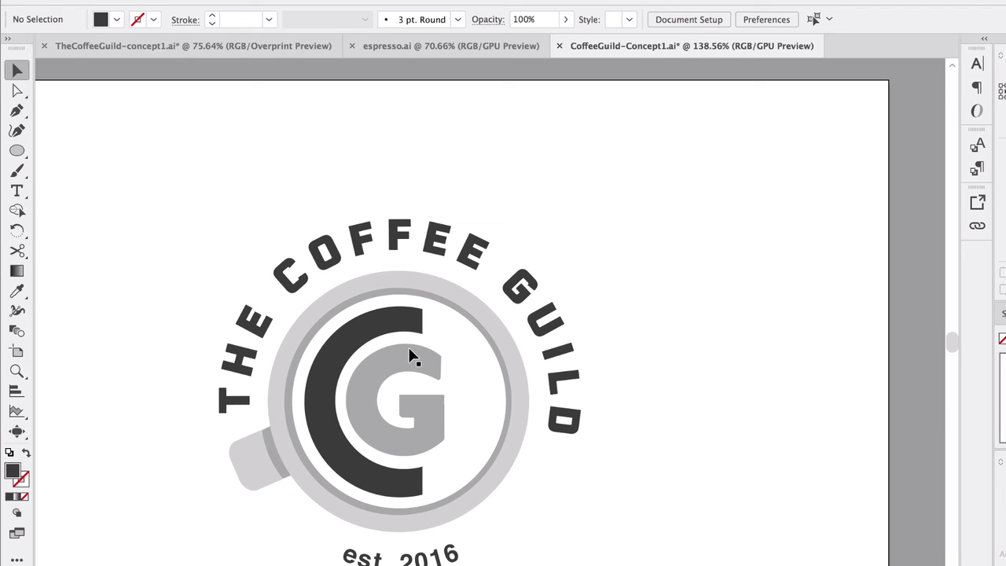
click(474, 256)
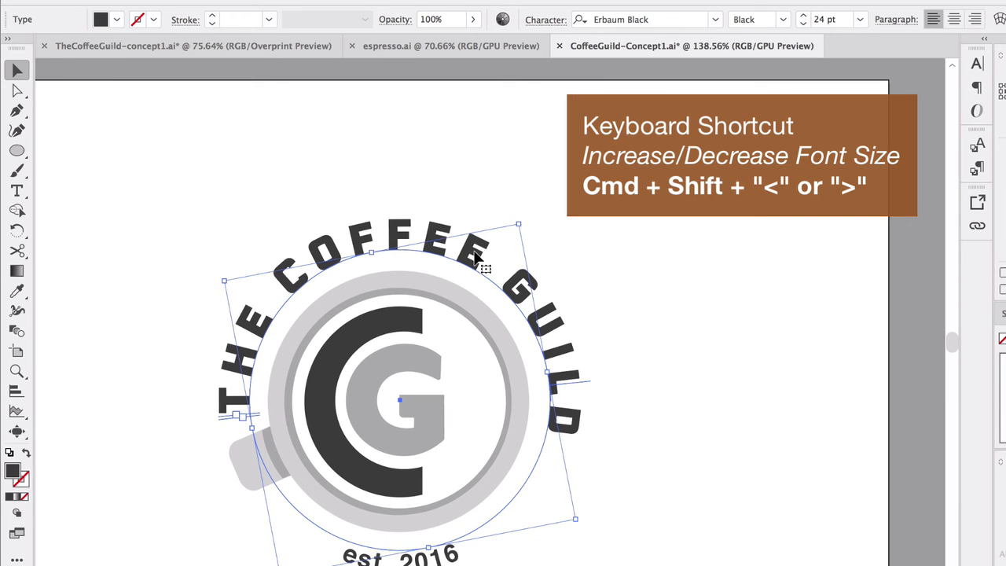
key(super+shift+comma)
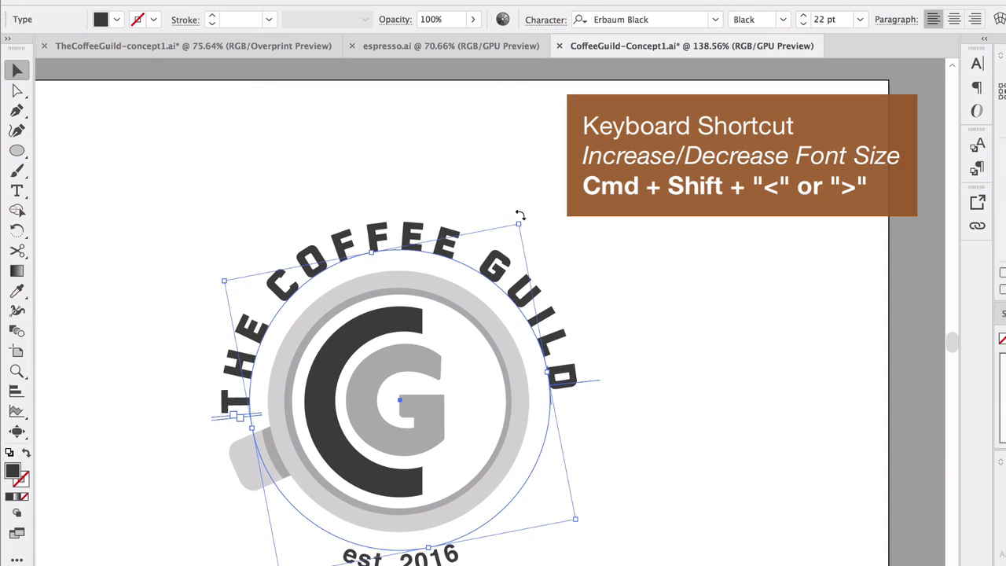
drag(521, 216, 552, 216)
click(710, 410)
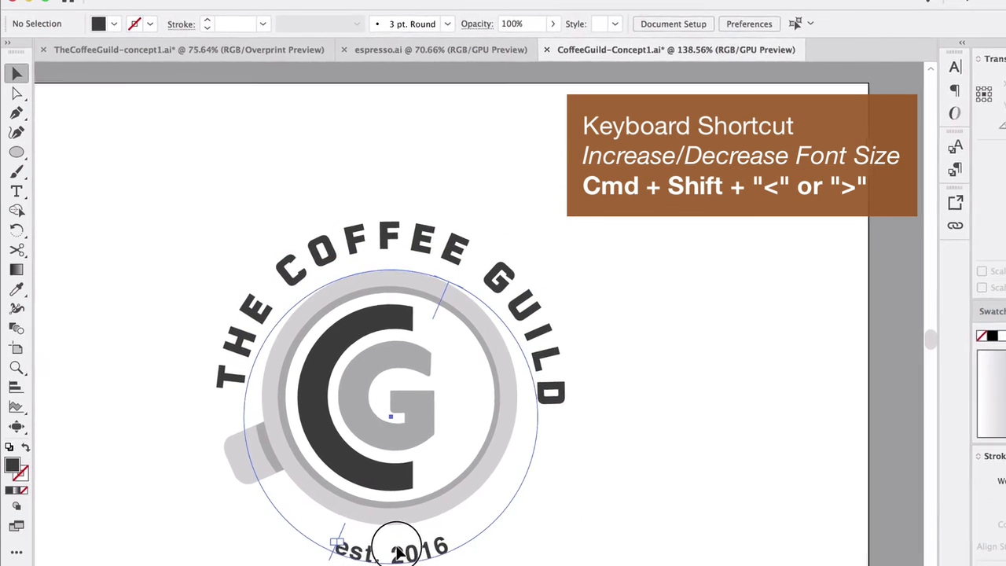
Copy the company name's Erbaum Black all-caps type styling to the "est. 2016" line with the Eyedropper.
click(397, 550)
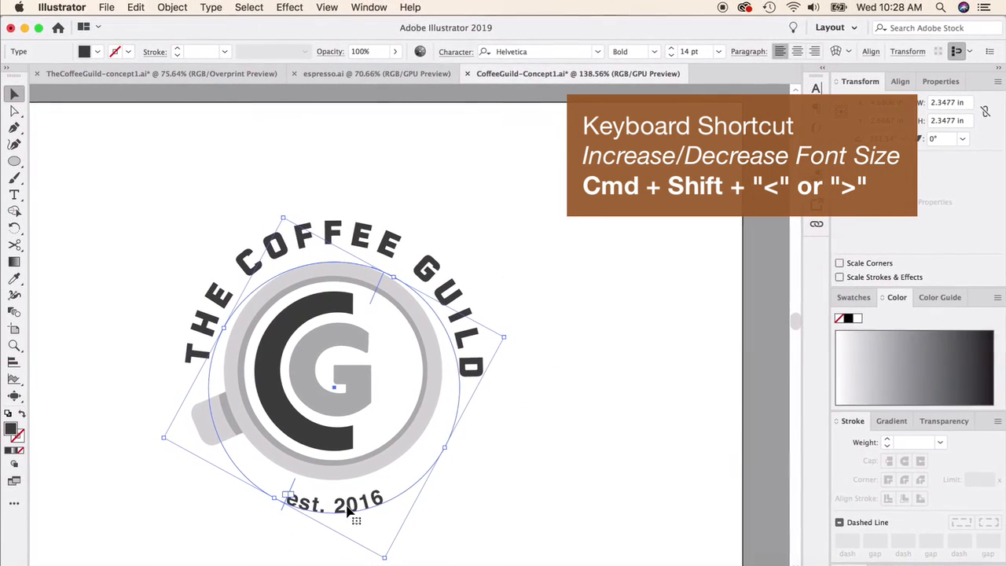
key(i)
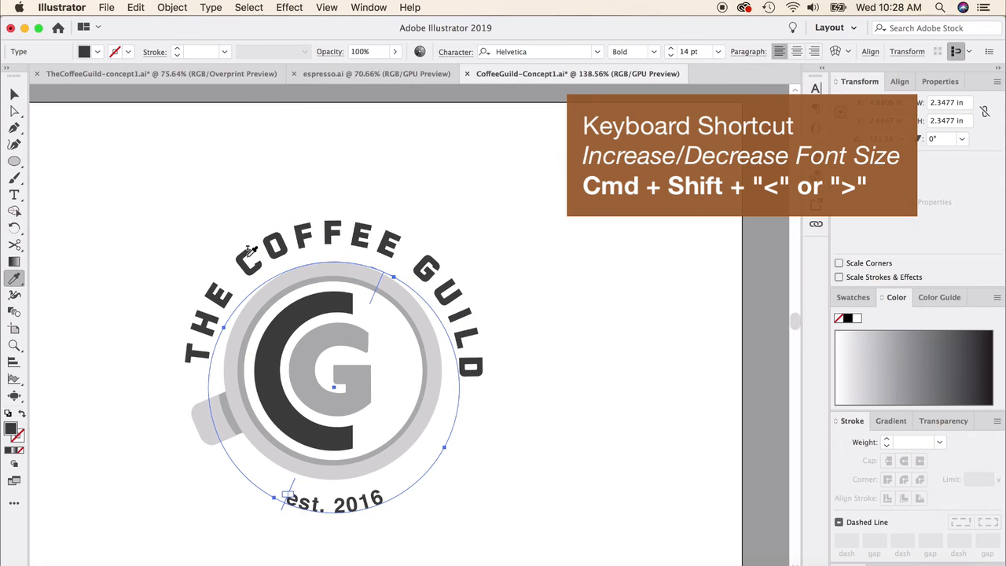
click(249, 251)
Reduce the date line's font size to 10 pt and deselect it.
key(super+shift+comma)
key(super+shift+comma)
key(super+shift+comma)
key(super+shift+comma)
key(super+shift+comma)
key(super+shift+comma)
key(super+shift+comma)
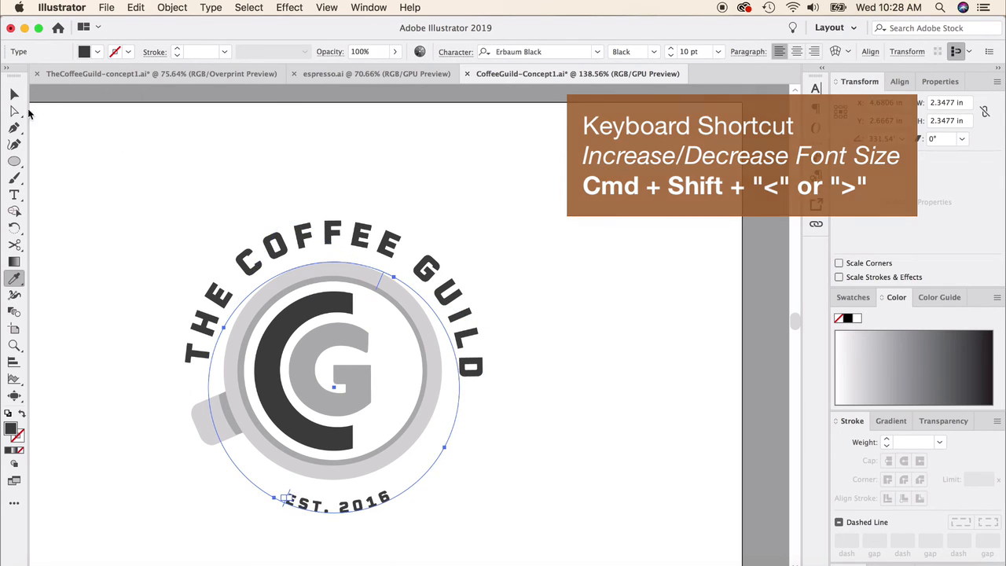
key(v)
key(super+shift+a)
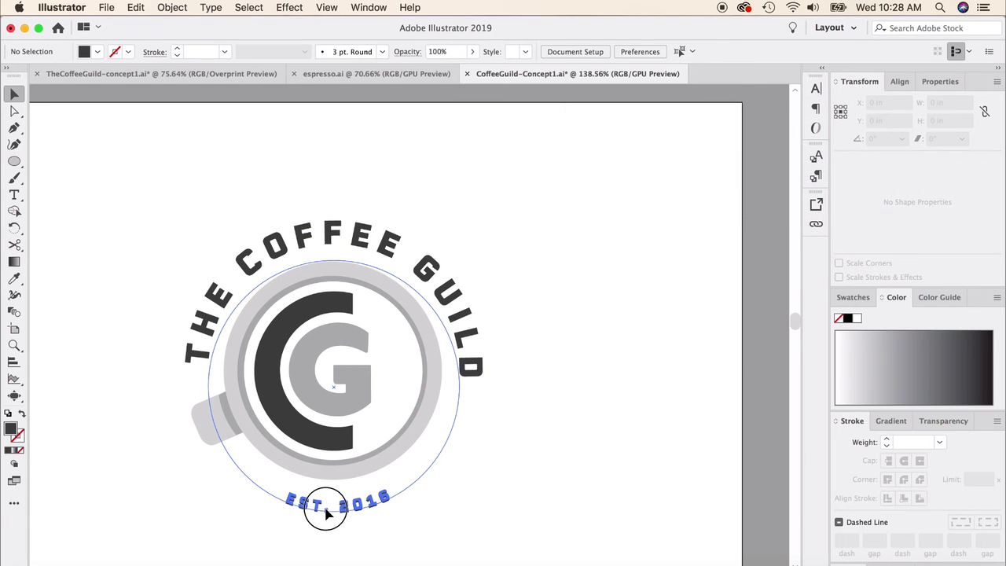
click(328, 509)
click(561, 505)
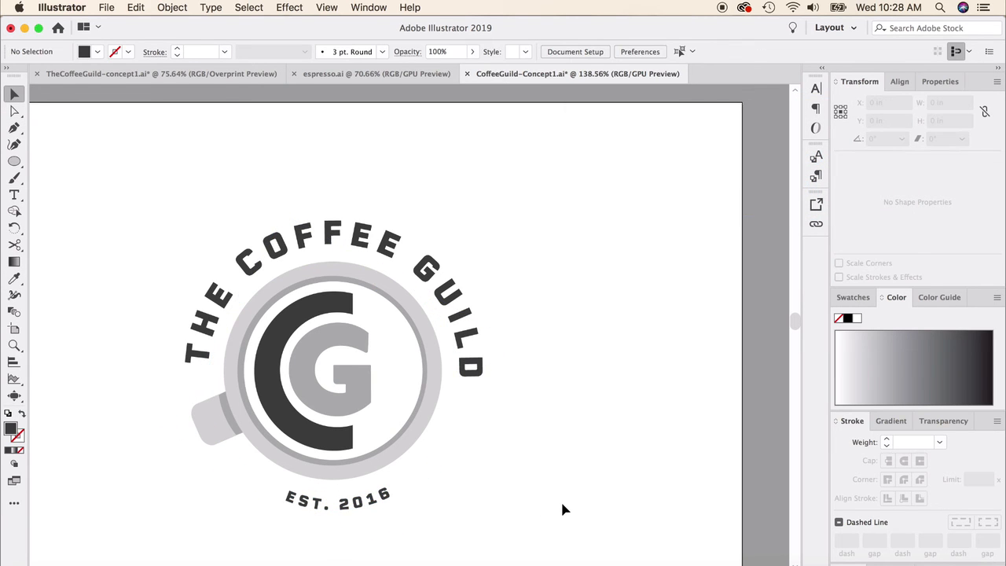